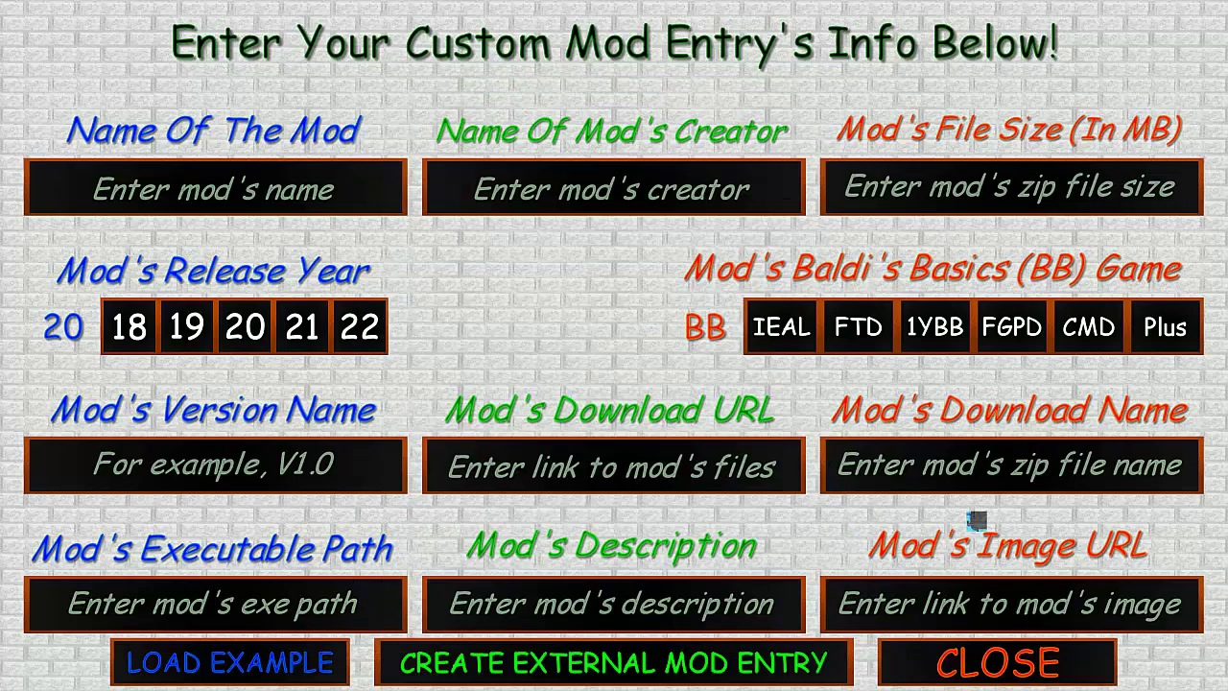
# Leave the blank custom mod entry form and switch over to the web browser
pyautogui.press('super')
# Load the suggested Baldi's Basics GameBanana page in Chrome and dismiss the browser notification
pyautogui.click(631, 671)
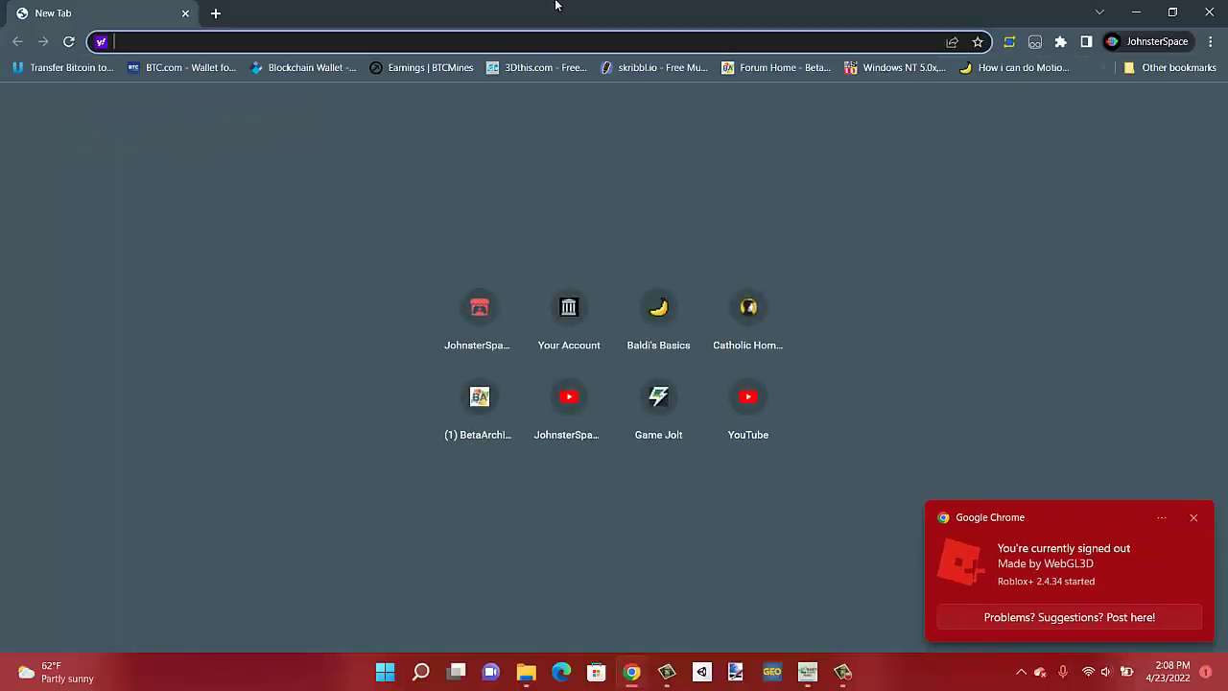
pyautogui.press('Down')
pyautogui.press('Down')
pyautogui.press('Down')
pyautogui.press('Down')
pyautogui.press('Return')
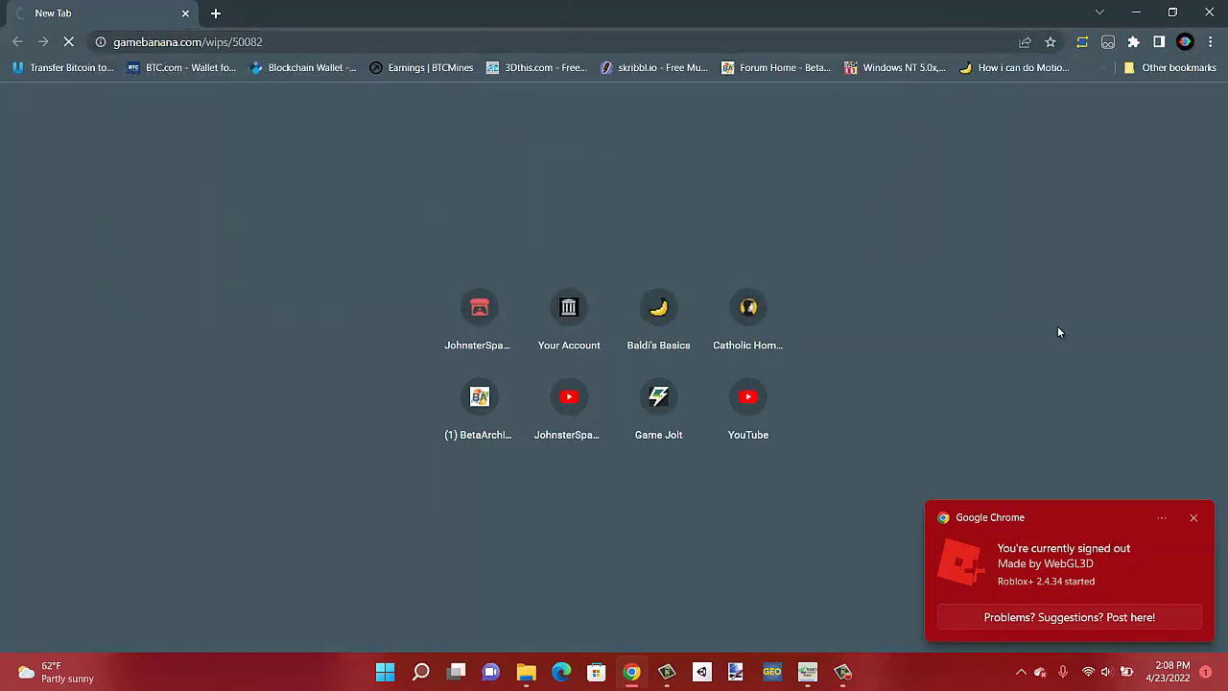
pyautogui.click(1186, 669)
pyautogui.click(1198, 399)
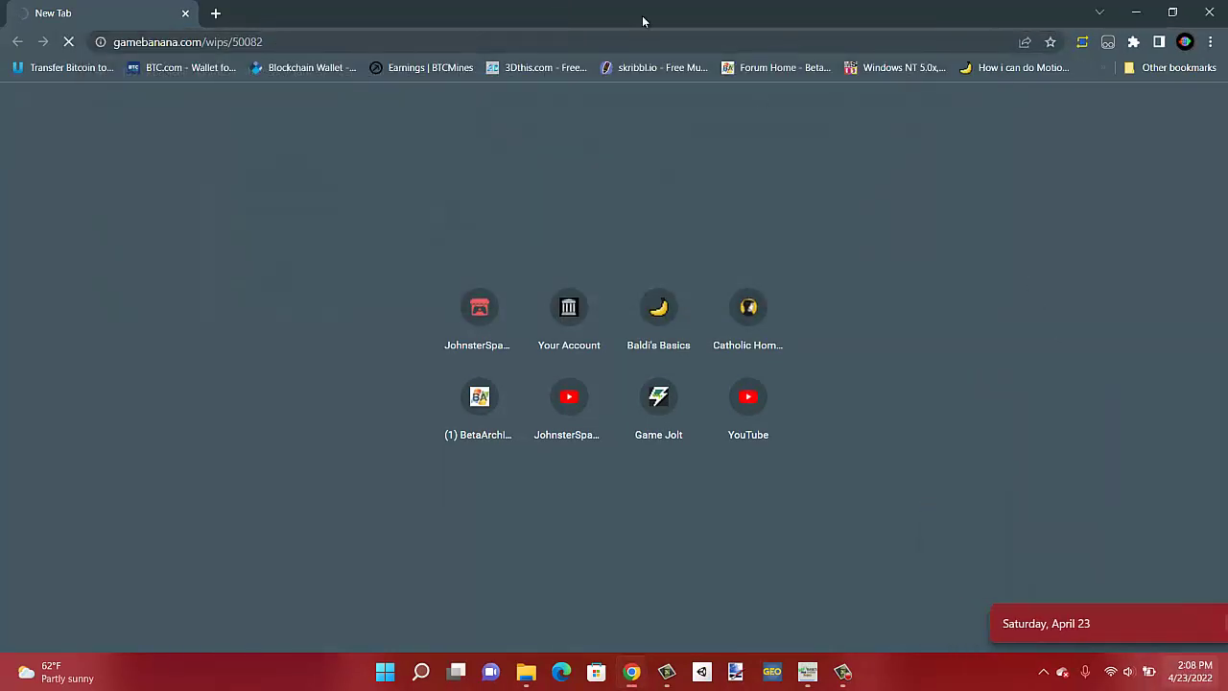
pyautogui.click(643, 21)
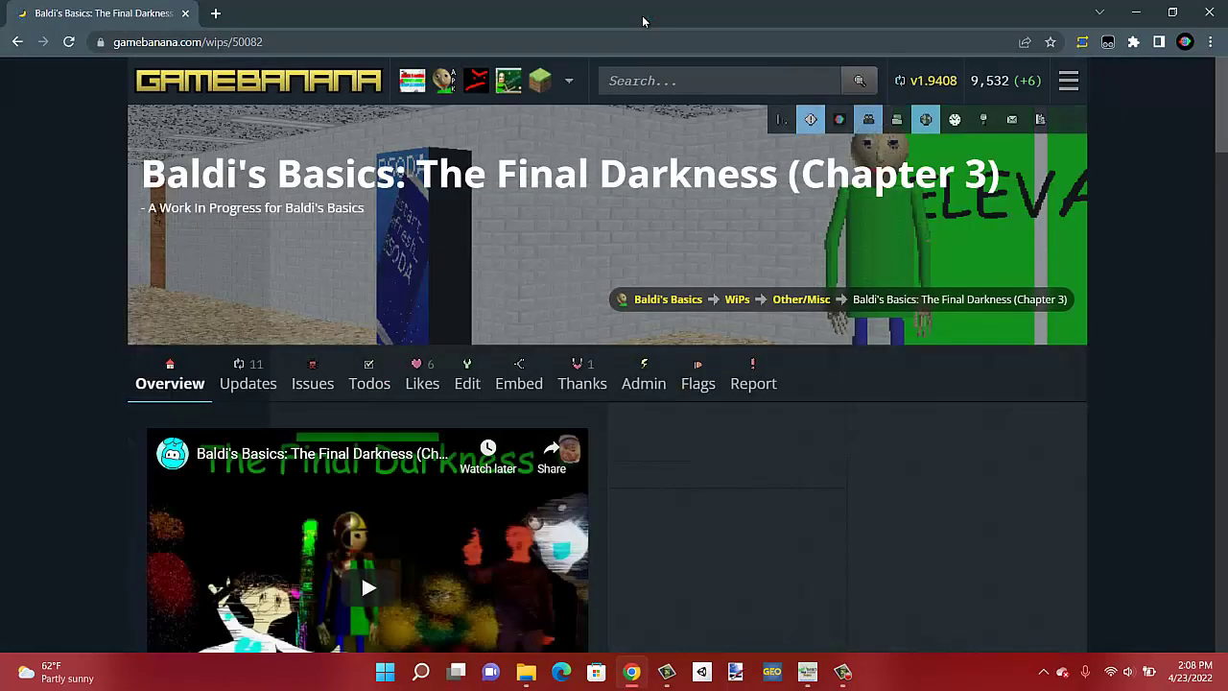
# Go to the personal profile and open the Ender Dragon's Basics submission page
pyautogui.click(840, 120)
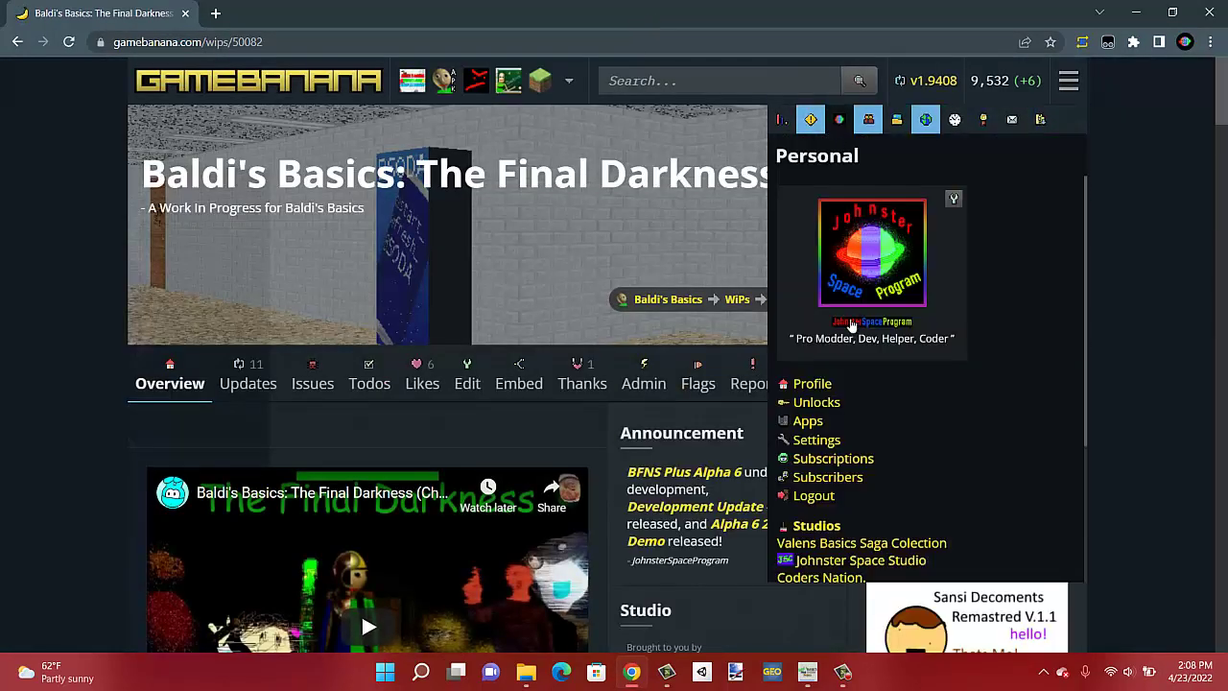
pyautogui.click(811, 384)
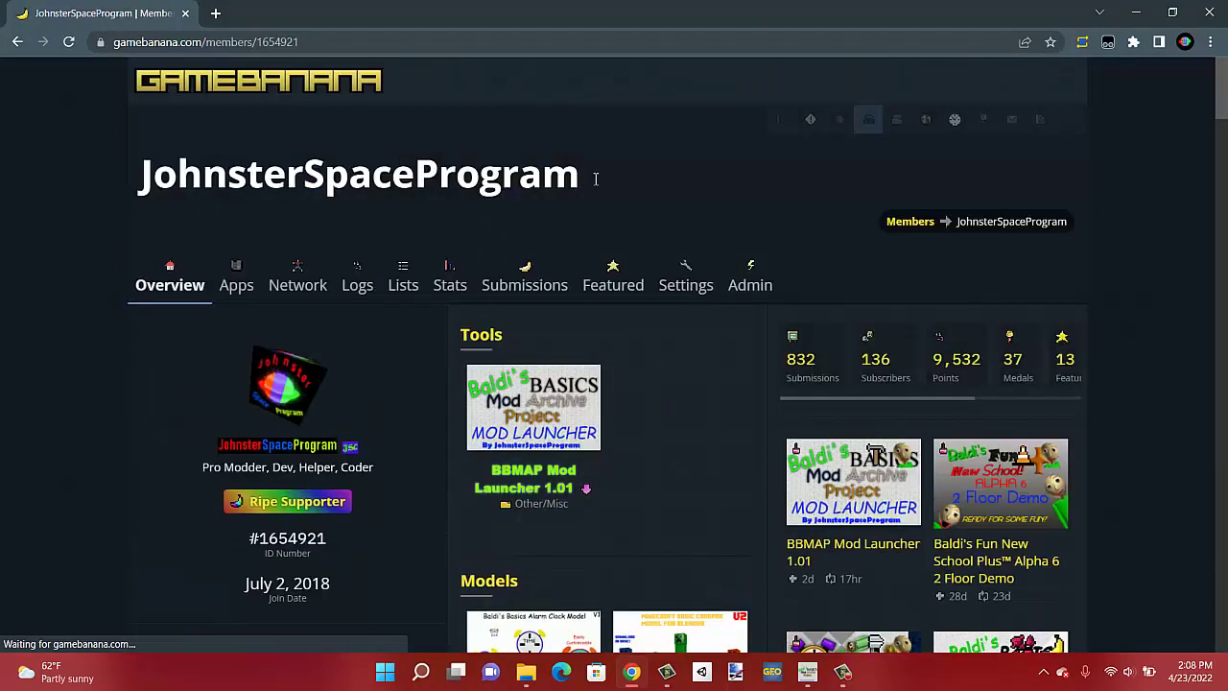
pyautogui.scroll(-8, 477, 210)
pyautogui.scroll(-5, 614, 384)
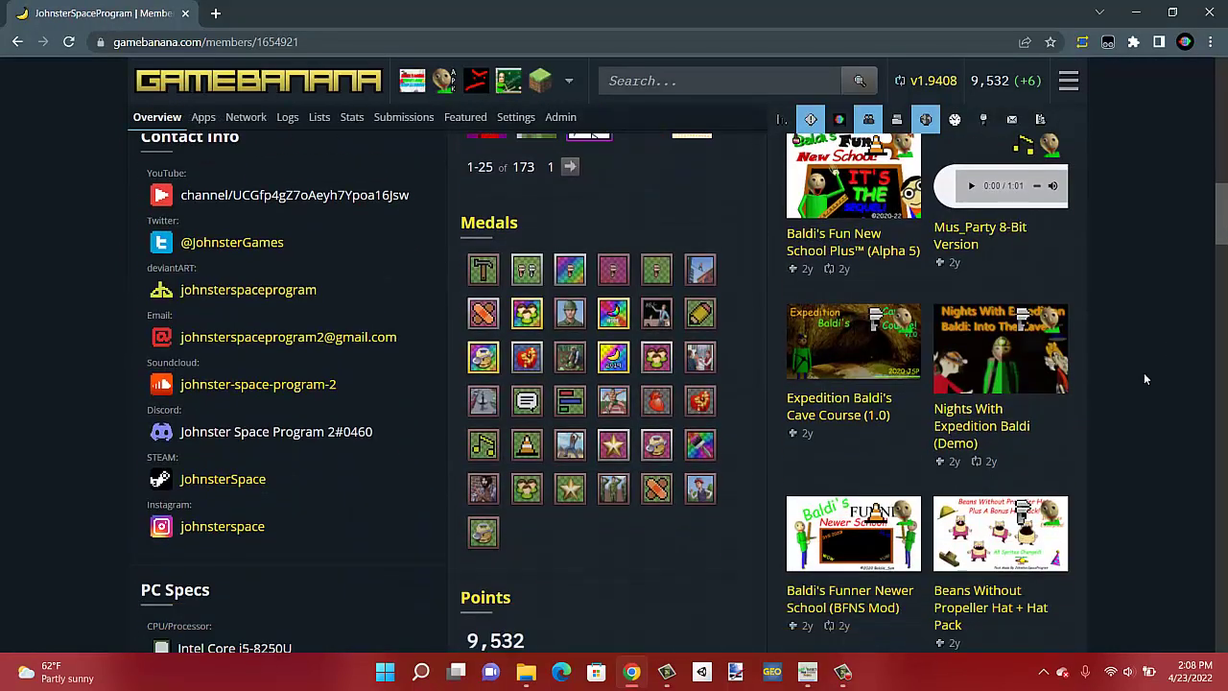
pyautogui.scroll(-4, 1144, 377)
pyautogui.scroll(-2, 1144, 377)
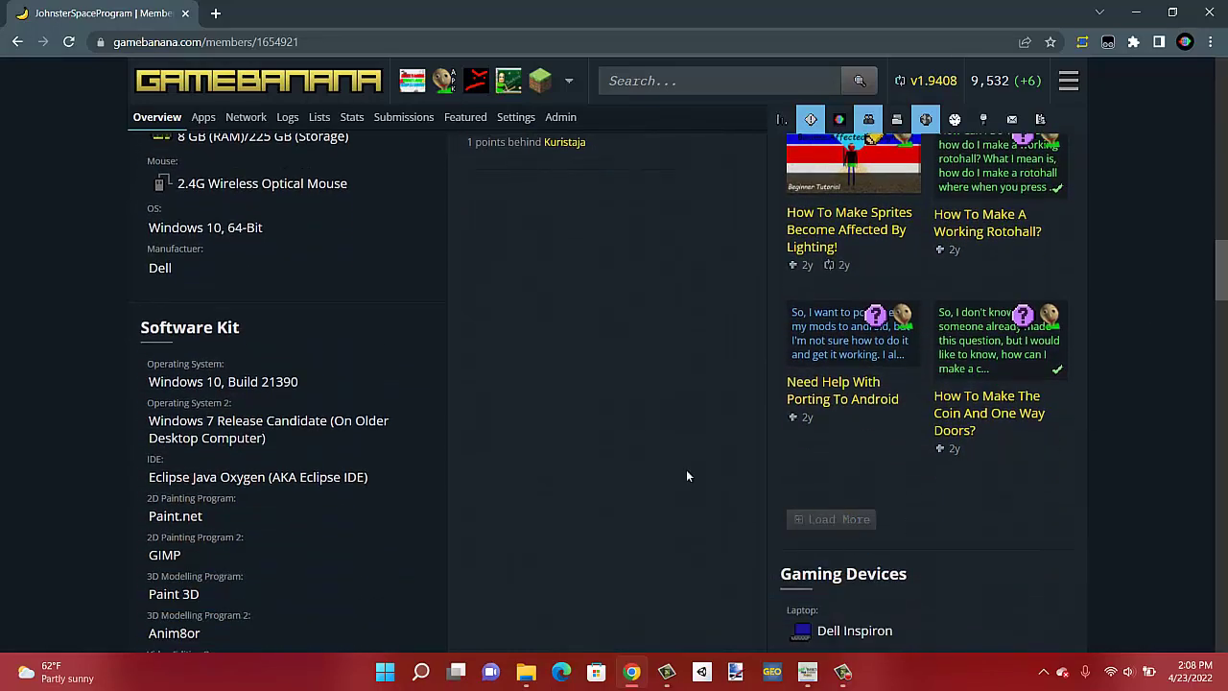
pyautogui.scroll(-3, 628, 448)
pyautogui.scroll(-2, 630, 455)
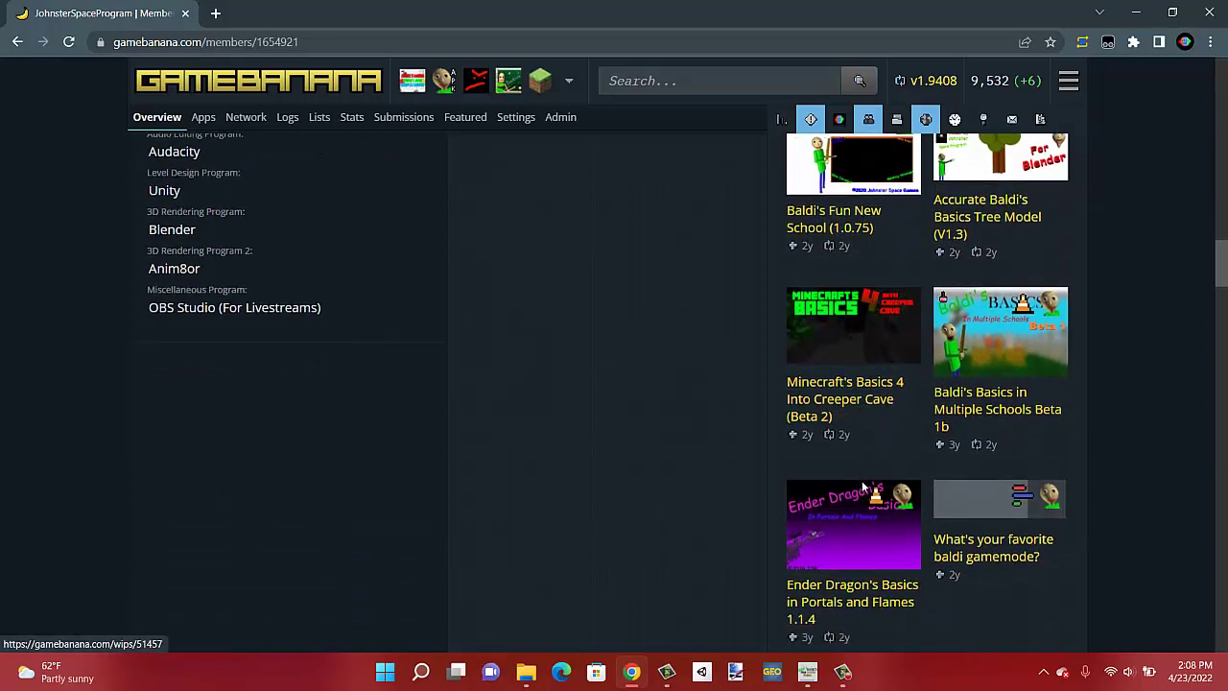
pyautogui.click(854, 607)
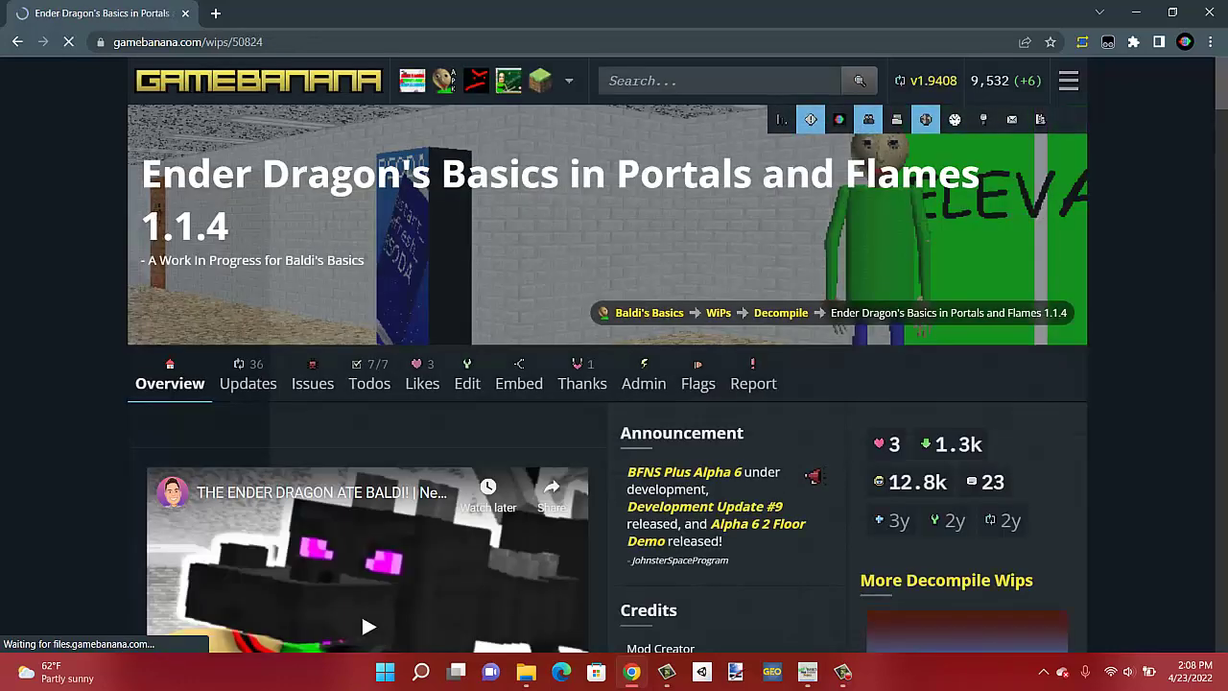
# Copy the mod's full title, then return to the launcher's mod name field
pyautogui.moveTo(151, 177); pyautogui.dragTo(554, 181)
pyautogui.tripleClick(554, 181)
pyautogui.hotkey('ctrl', 'c')
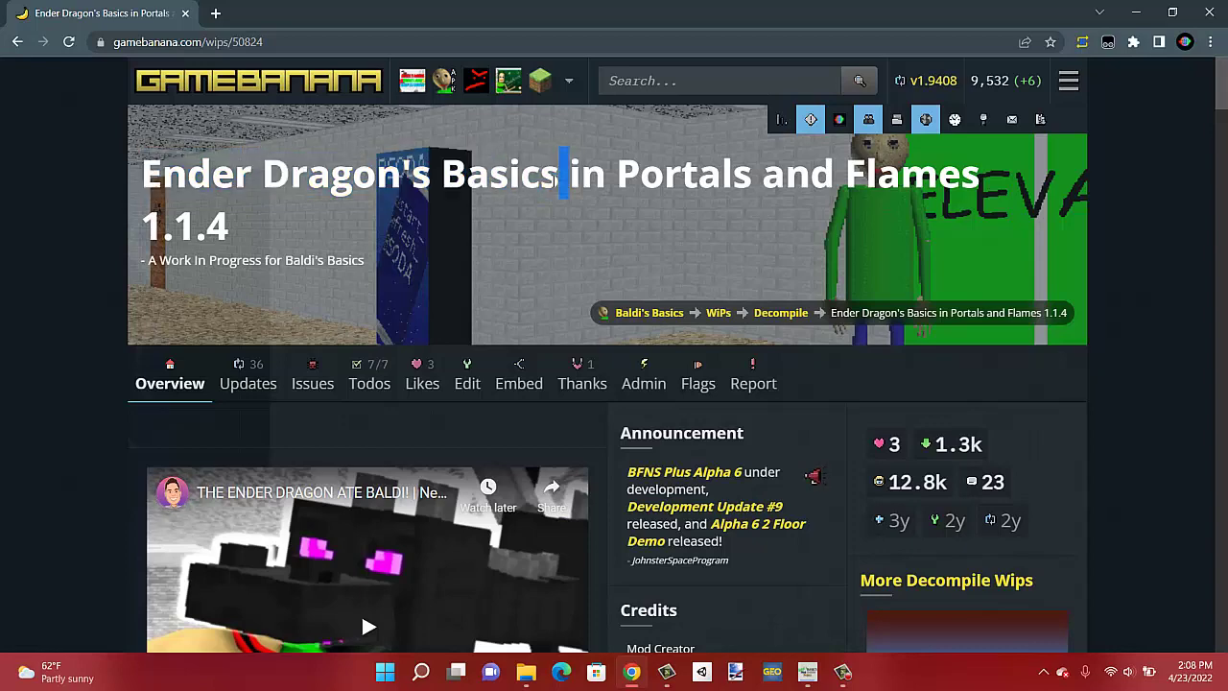
pyautogui.click(677, 231)
pyautogui.click(1135, 12)
pyautogui.click(399, 211)
# Paste the copied title into the mod name field and fix a stray character
pyautogui.hotkey('ctrl', 'v')
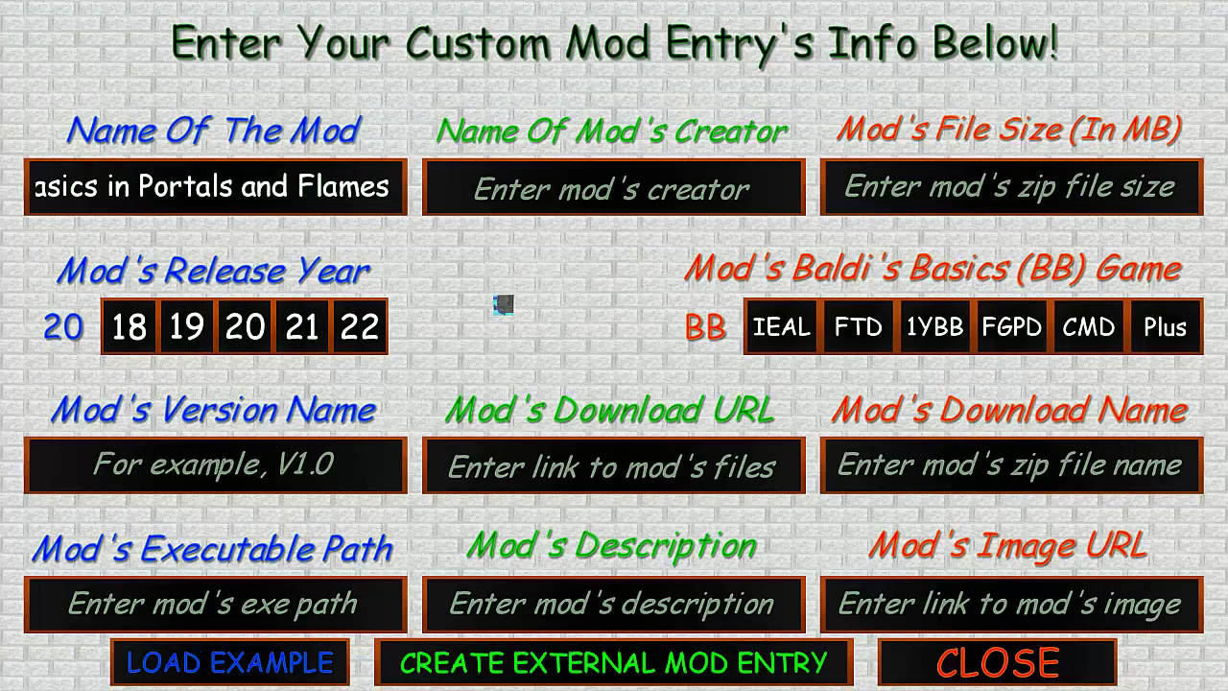
pyautogui.click(121, 198)
pyautogui.doubleClick(206, 195)
pyautogui.click(322, 191)
pyautogui.write('0sics in')
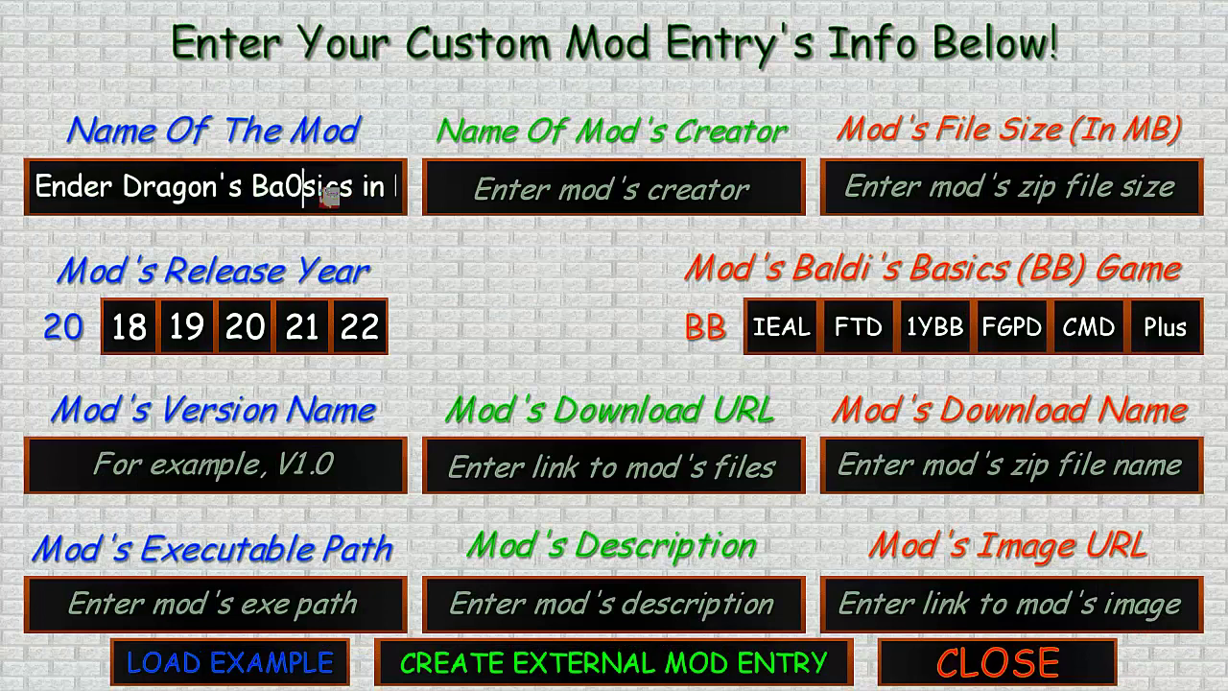
pyautogui.press('BackSpace')
pyautogui.press('Right')
pyautogui.press('Right')
pyautogui.press('Right')
pyautogui.press('Right')
pyautogui.press('Right')
pyautogui.press('Right')
pyautogui.press('Right')
pyautogui.press('Right')
pyautogui.press('Right')
pyautogui.press('Right')
pyautogui.press('Right')
pyautogui.press('Right')
pyautogui.press('Right')
pyautogui.press('Right')
pyautogui.press('Right')
pyautogui.press('Right')
pyautogui.press('Right')
pyautogui.press('Right')
pyautogui.press('Right')
pyautogui.press('Right')
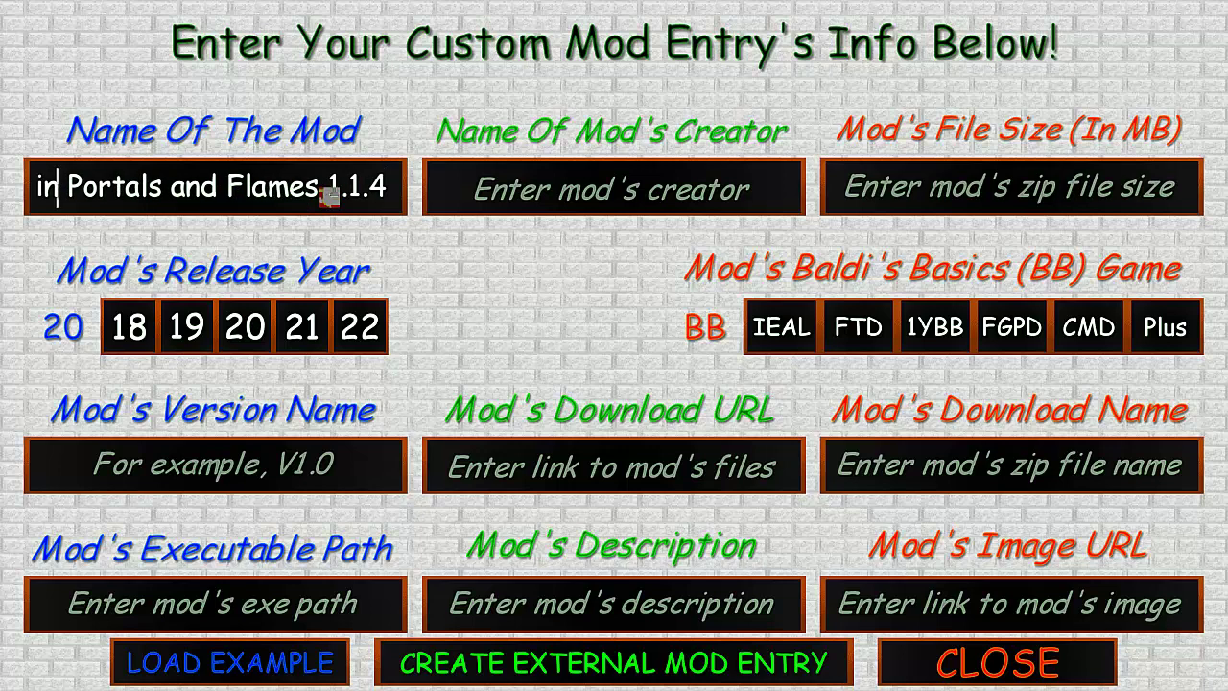
pyautogui.click(386, 204)
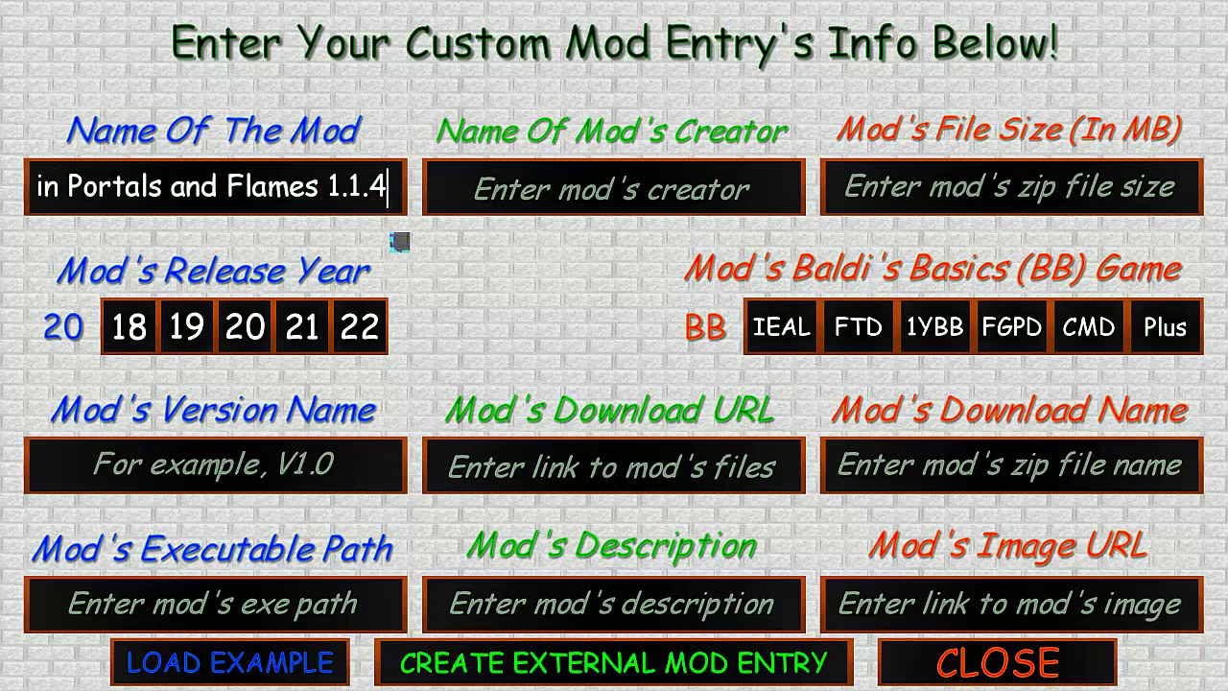
pyautogui.press('Left')
pyautogui.press('Left')
pyautogui.press('Left')
pyautogui.press('Left')
pyautogui.press('Left')
pyautogui.press('Left')
pyautogui.press('Left')
pyautogui.press('Left')
pyautogui.press('Left')
pyautogui.press('Left')
pyautogui.press('Left')
pyautogui.press('Left')
pyautogui.press('Left')
pyautogui.press('Left')
pyautogui.press('Left')
pyautogui.press('Left')
pyautogui.press('Left')
pyautogui.press('Left')
pyautogui.press('Left')
pyautogui.press('Left')
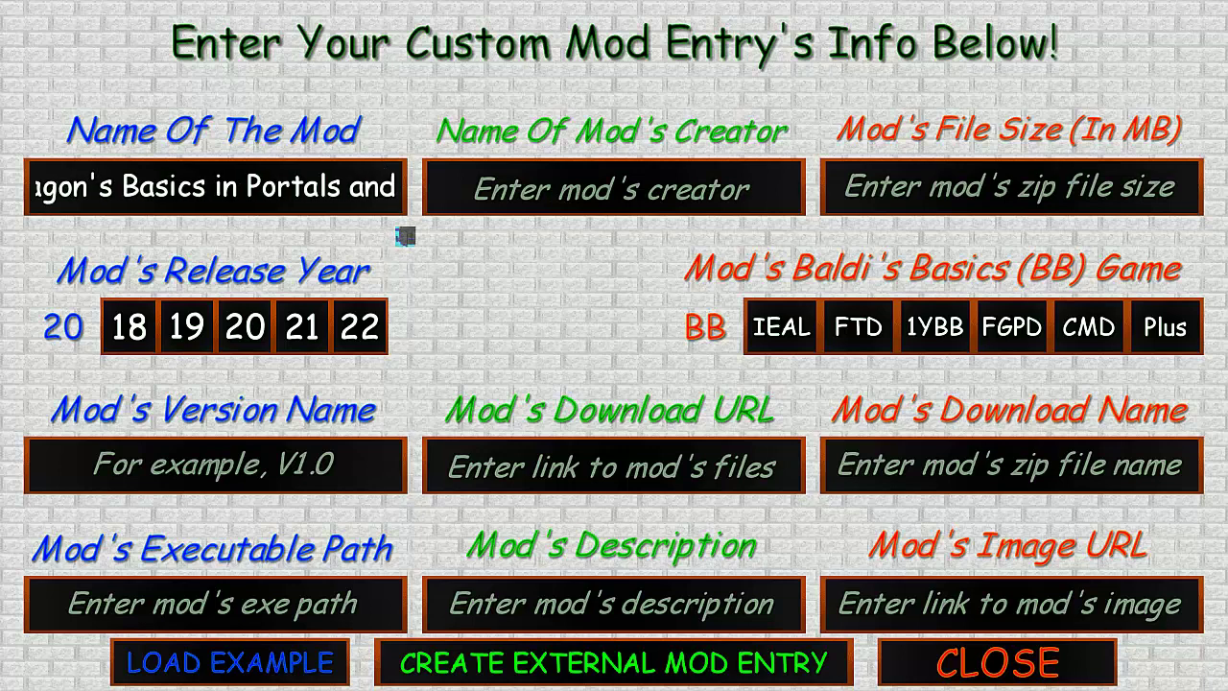
# Re-paste the full title and delete the version number, leaving 'Ender Dragon's Basics in Portals and Flames'
pyautogui.hotkey('ctrl', 'a')
pyautogui.press('BackSpace')
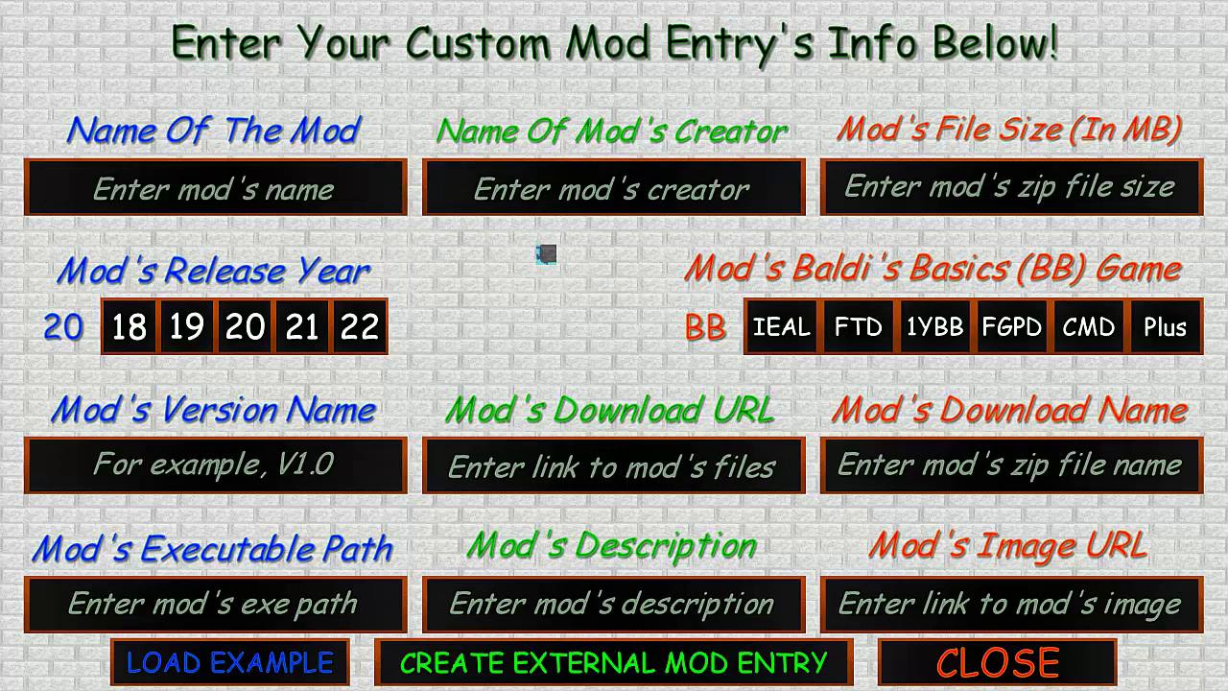
pyautogui.write("on's Basics in Portals and F")
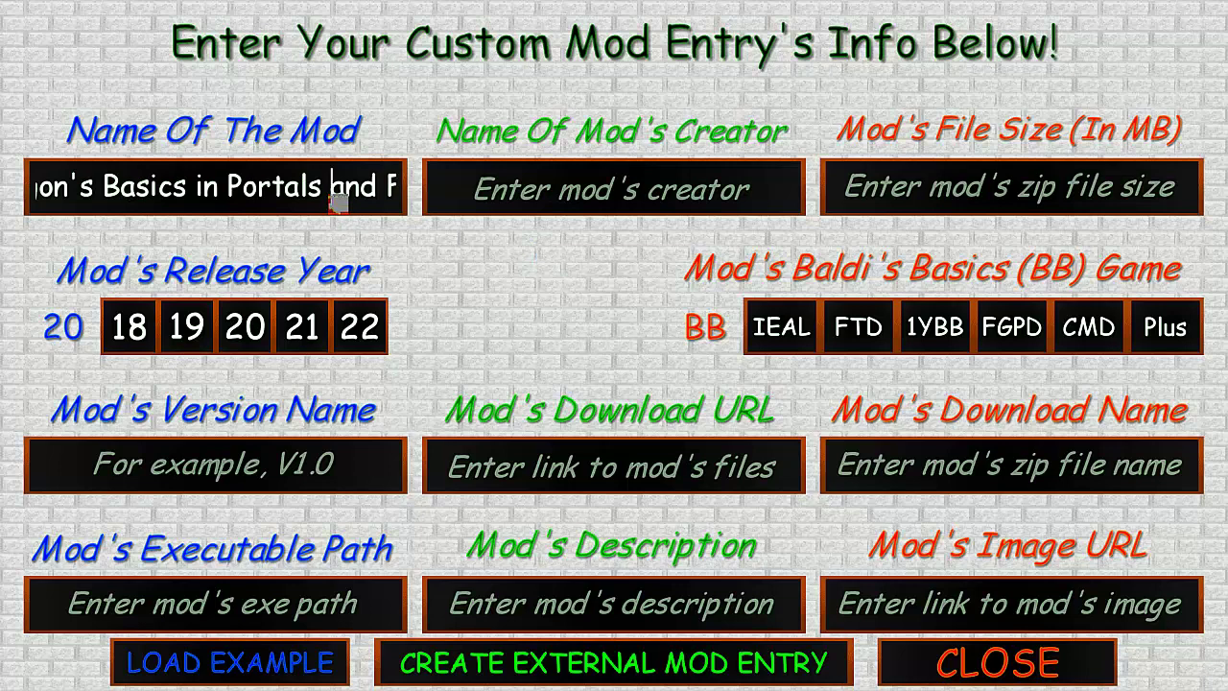
pyautogui.press('End')
pyautogui.press('Left')
pyautogui.press('Left')
pyautogui.press('Left')
pyautogui.press('Left')
pyautogui.press('Left')
pyautogui.press('Left')
pyautogui.press('Left')
pyautogui.press('Left')
pyautogui.press('Left')
pyautogui.press('Left')
pyautogui.press('Left')
pyautogui.press('Left')
pyautogui.press('Left')
pyautogui.press('Left')
pyautogui.press('Left')
pyautogui.press('Left')
pyautogui.press('Left')
pyautogui.press('Left')
pyautogui.press('Left')
pyautogui.press('Left')
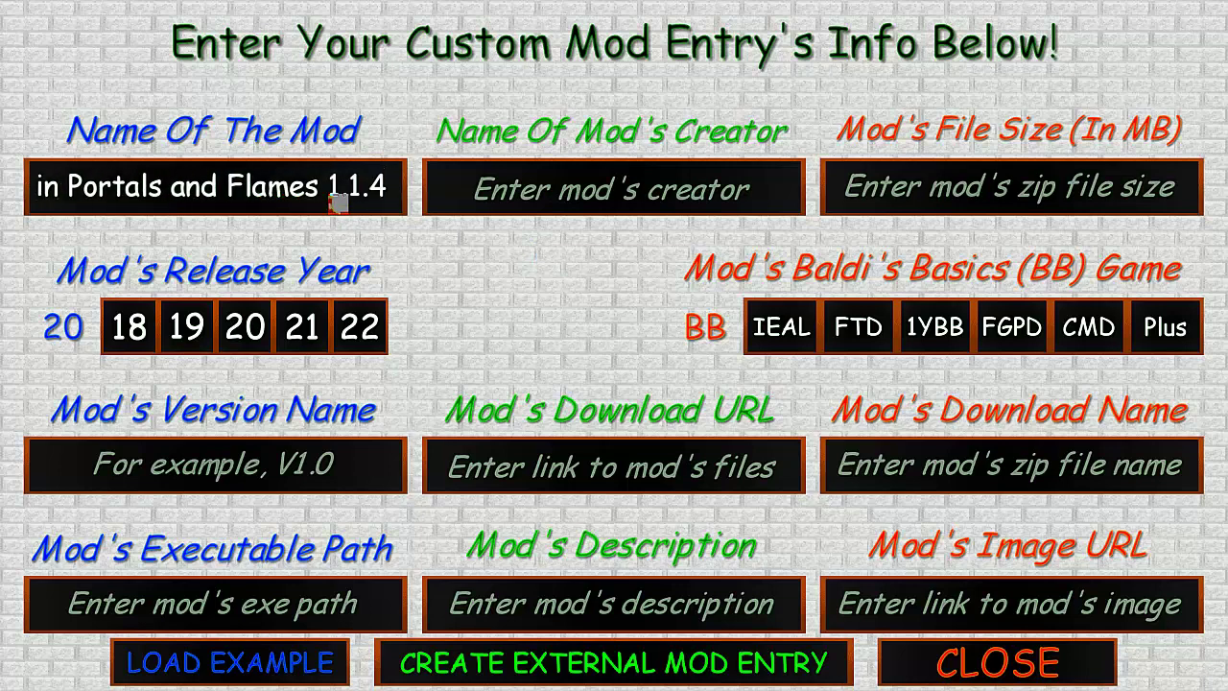
pyautogui.press('Right')
pyautogui.press('Right')
pyautogui.press('Right')
pyautogui.press('Right')
pyautogui.press('Right')
pyautogui.press('Left')
pyautogui.press('Left')
pyautogui.press('Left')
pyautogui.press('Left')
pyautogui.press('Left')
pyautogui.press('Left')
pyautogui.press('Left')
pyautogui.press('Left')
pyautogui.press('Left')
pyautogui.press('Left')
pyautogui.press('Left')
pyautogui.press('Left')
pyautogui.press('Left')
pyautogui.press('Left')
pyautogui.press('Left')
pyautogui.press('Left')
pyautogui.press('Left')
pyautogui.press('Left')
pyautogui.press('Left')
pyautogui.press('Left')
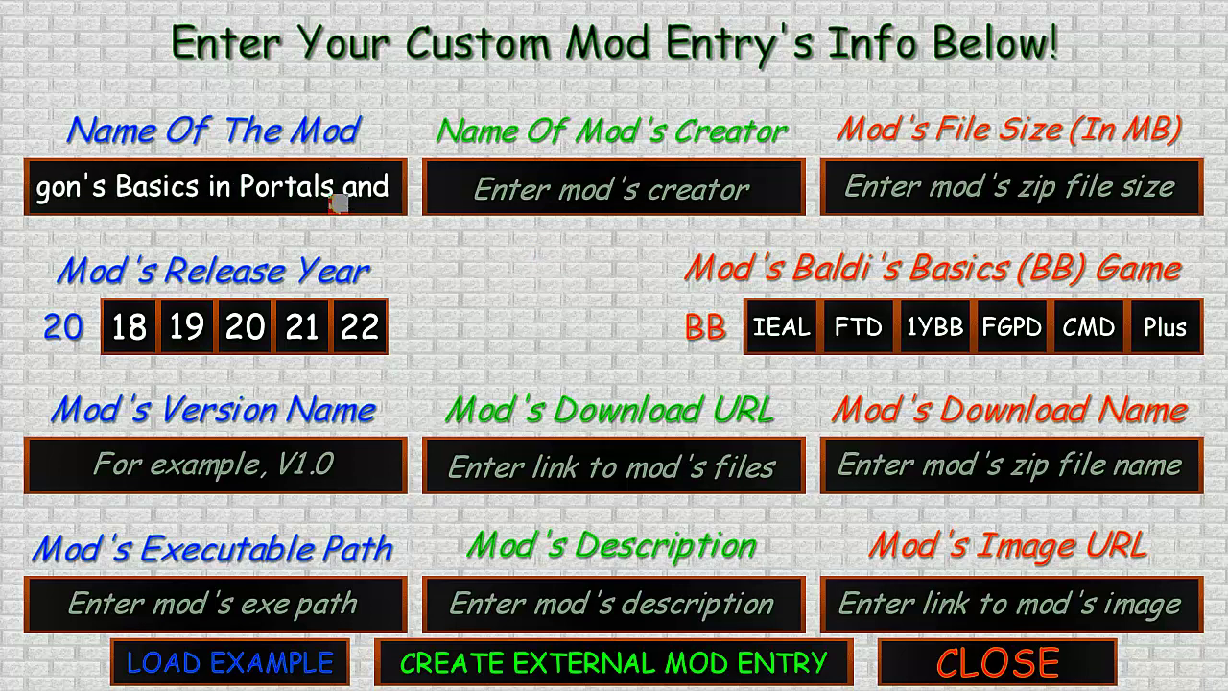
pyautogui.press('Right')
pyautogui.press('Right')
pyautogui.press('Right')
pyautogui.press('Right')
pyautogui.press('Right')
pyautogui.press('Right')
pyautogui.press('Right')
pyautogui.press('Right')
pyautogui.press('Right')
pyautogui.press('Right')
pyautogui.press('Right')
pyautogui.press('Right')
pyautogui.press('Right')
pyautogui.press('Right')
pyautogui.press('Right')
pyautogui.press('Right')
pyautogui.press('Right')
pyautogui.press('Right')
pyautogui.press('Left')
pyautogui.press('Left')
pyautogui.press('Left')
pyautogui.press('Left')
pyautogui.press('Left')
pyautogui.press('Left')
pyautogui.press('Left')
pyautogui.press('Left')
pyautogui.press('Left')
pyautogui.press('Left')
pyautogui.press('Left')
pyautogui.press('Left')
pyautogui.press('Left')
pyautogui.press('Left')
pyautogui.press('Left')
pyautogui.press('Left')
pyautogui.press('Left')
pyautogui.press('Left')
pyautogui.press('Right')
pyautogui.press('Right')
pyautogui.press('Right')
pyautogui.press('Right')
pyautogui.press('Right')
pyautogui.press('Right')
pyautogui.press('Right')
pyautogui.press('Right')
pyautogui.press('Right')
pyautogui.press('Right')
pyautogui.press('Right')
pyautogui.press('Right')
pyautogui.press('Right')
pyautogui.press('Right')
pyautogui.press('Right')
pyautogui.press('Right')
pyautogui.press('Right')
pyautogui.press('Right')
pyautogui.press('BackSpace')
pyautogui.press('BackSpace')
pyautogui.press('BackSpace')
pyautogui.press('BackSpace')
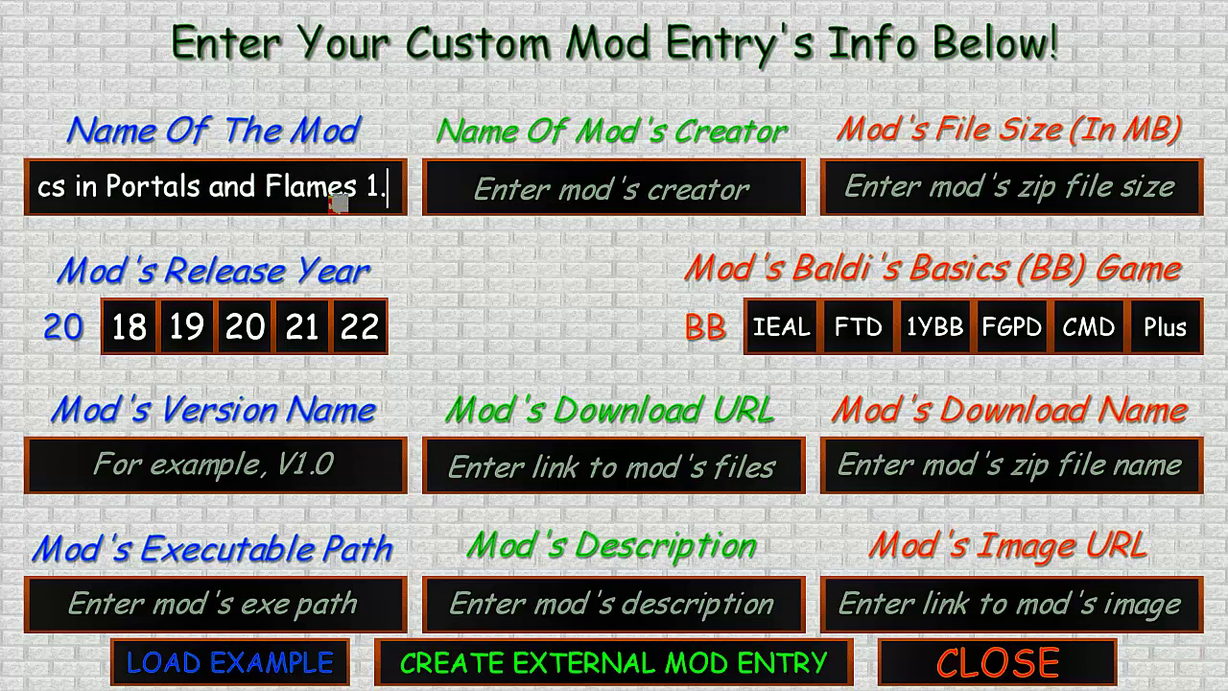
pyautogui.press('Left')
pyautogui.press('Left')
pyautogui.press('Left')
pyautogui.press('Left')
pyautogui.press('Left')
pyautogui.press('Left')
pyautogui.press('Left')
pyautogui.press('Left')
pyautogui.press('Left')
pyautogui.press('Left')
pyautogui.press('Left')
pyautogui.press('Left')
pyautogui.press('Left')
pyautogui.press('Left')
pyautogui.press('Left')
pyautogui.press('Left')
pyautogui.press('Left')
pyautogui.press('Left')
pyautogui.press('Left')
pyautogui.press('Left')
pyautogui.press('Left')
# Enter the creator's username in the Mod's Creator field
pyautogui.click(598, 191)
pyautogui.write('John')
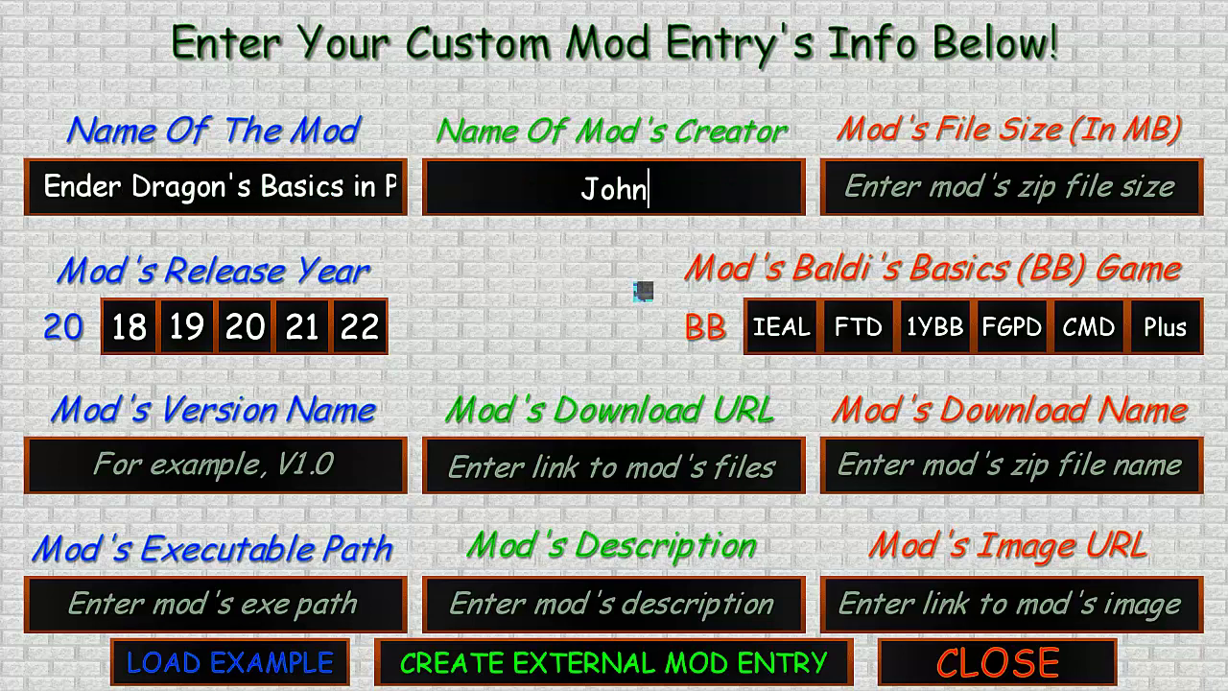
pyautogui.write('sterSpaceProg')
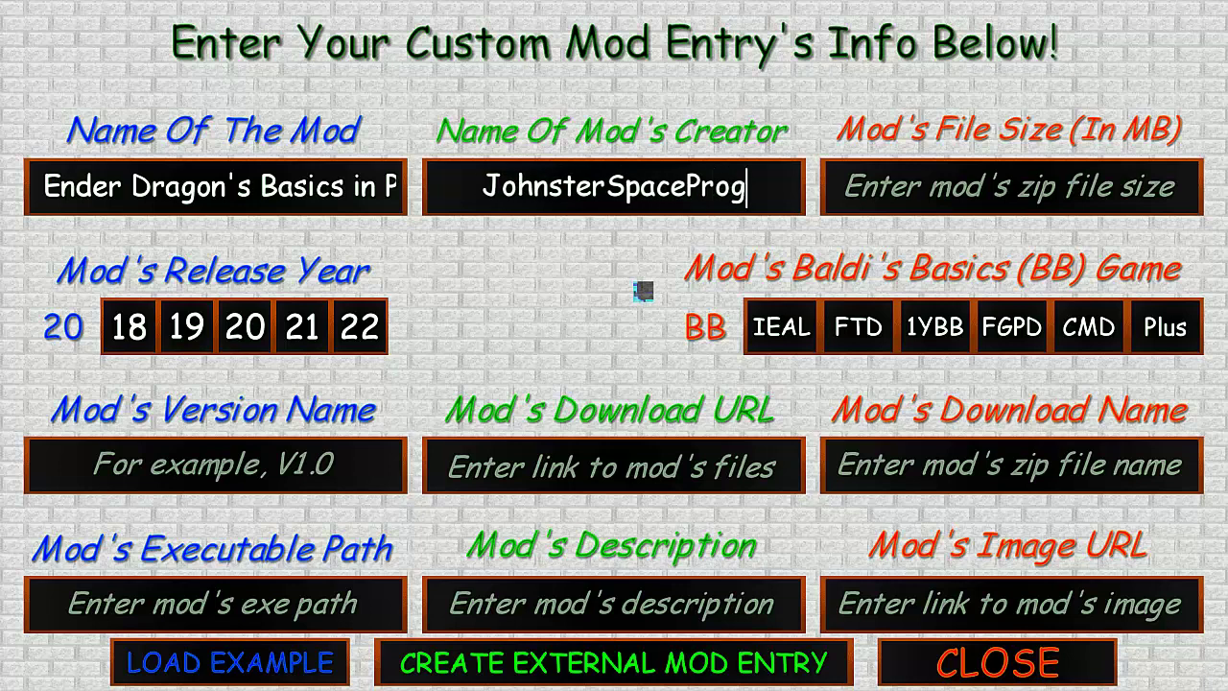
pyautogui.write('ram And')
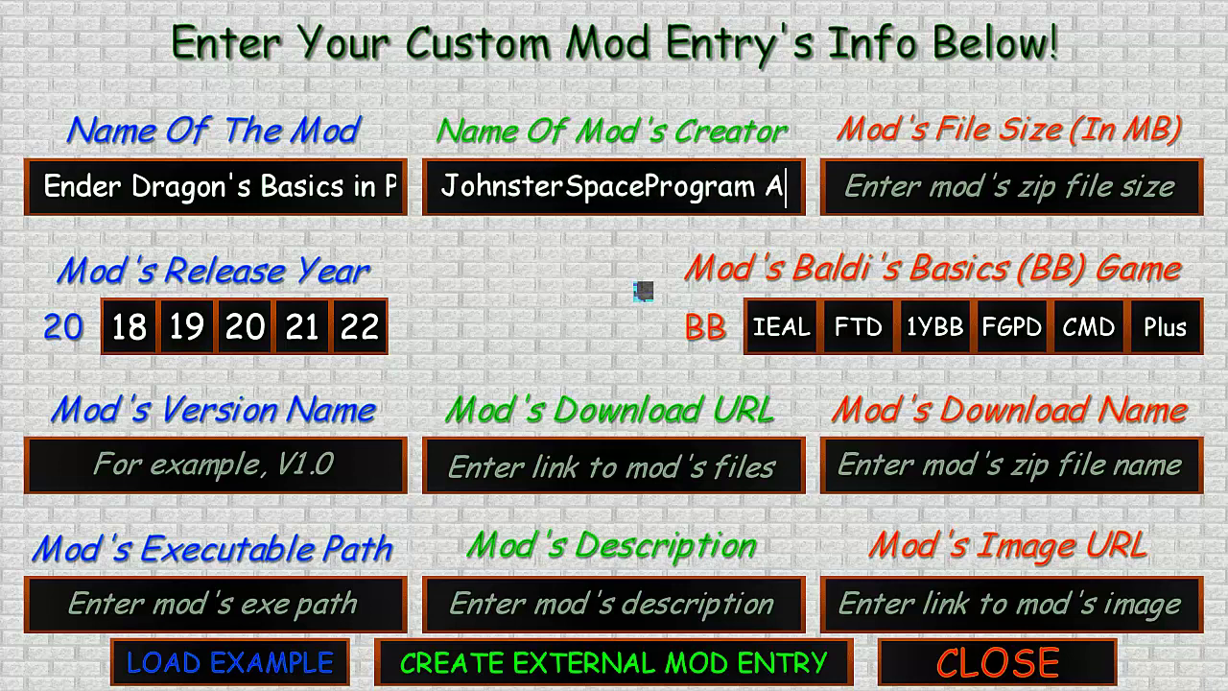
pyautogui.press('BackSpace')
pyautogui.press('BackSpace')
pyautogui.press('BackSpace')
pyautogui.press('BackSpace')
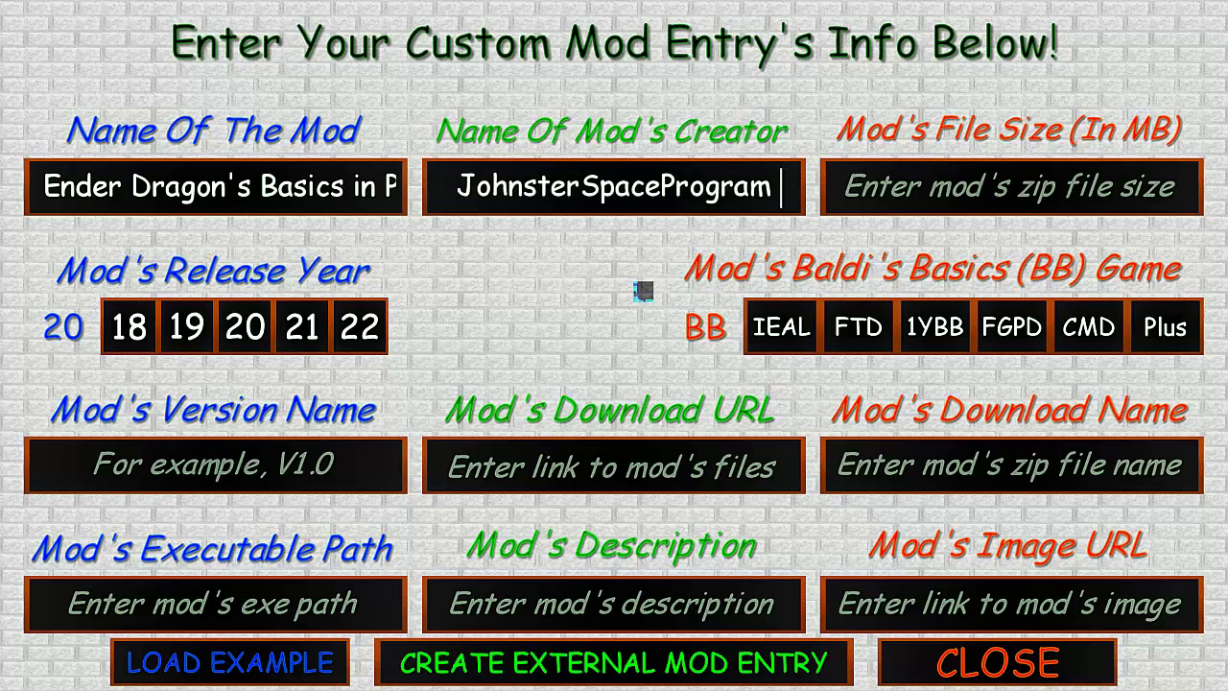
pyautogui.click(1063, 169)
# Return to the mod's GameBanana page and scroll down to the Files list
pyautogui.press('super')
pyautogui.click(631, 672)
pyautogui.scroll(-15, 583, 427)
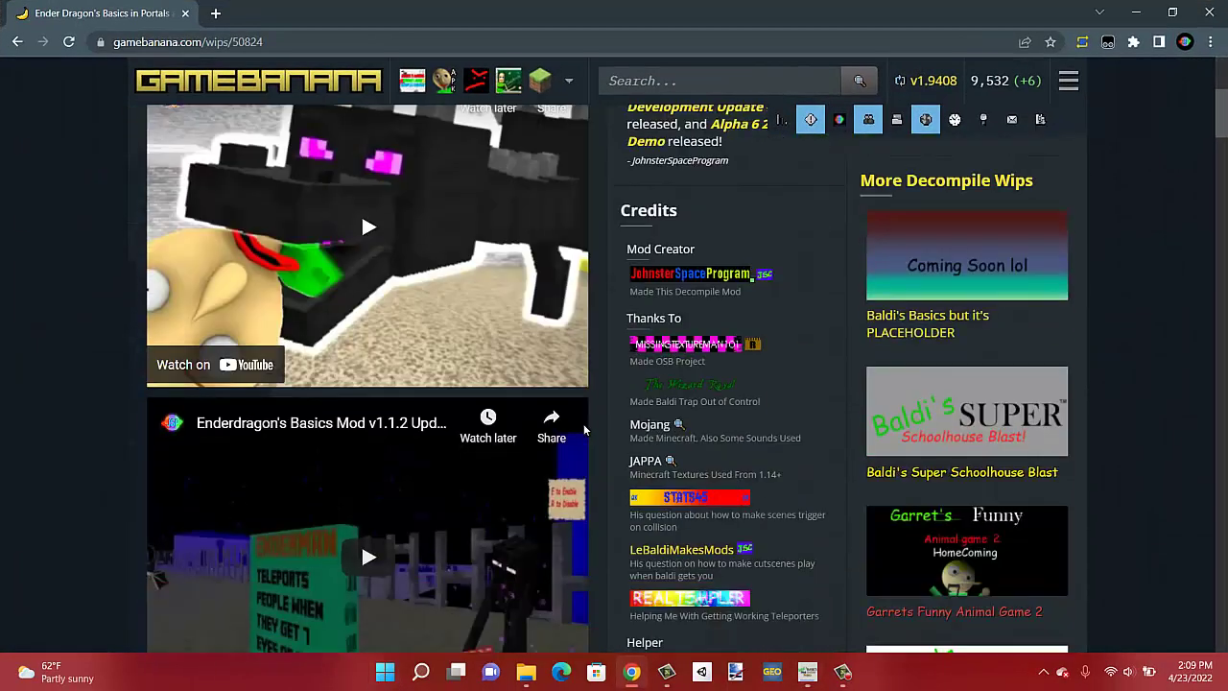
pyautogui.scroll(-15, 583, 430)
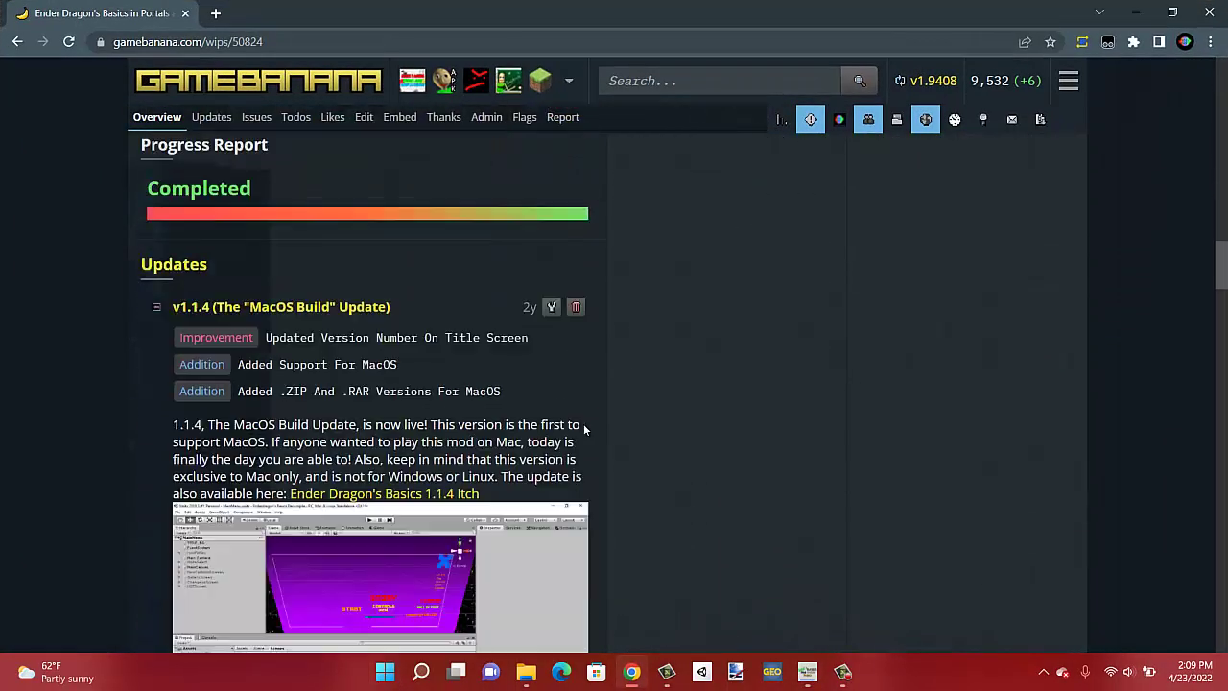
pyautogui.scroll(-3, 591, 422)
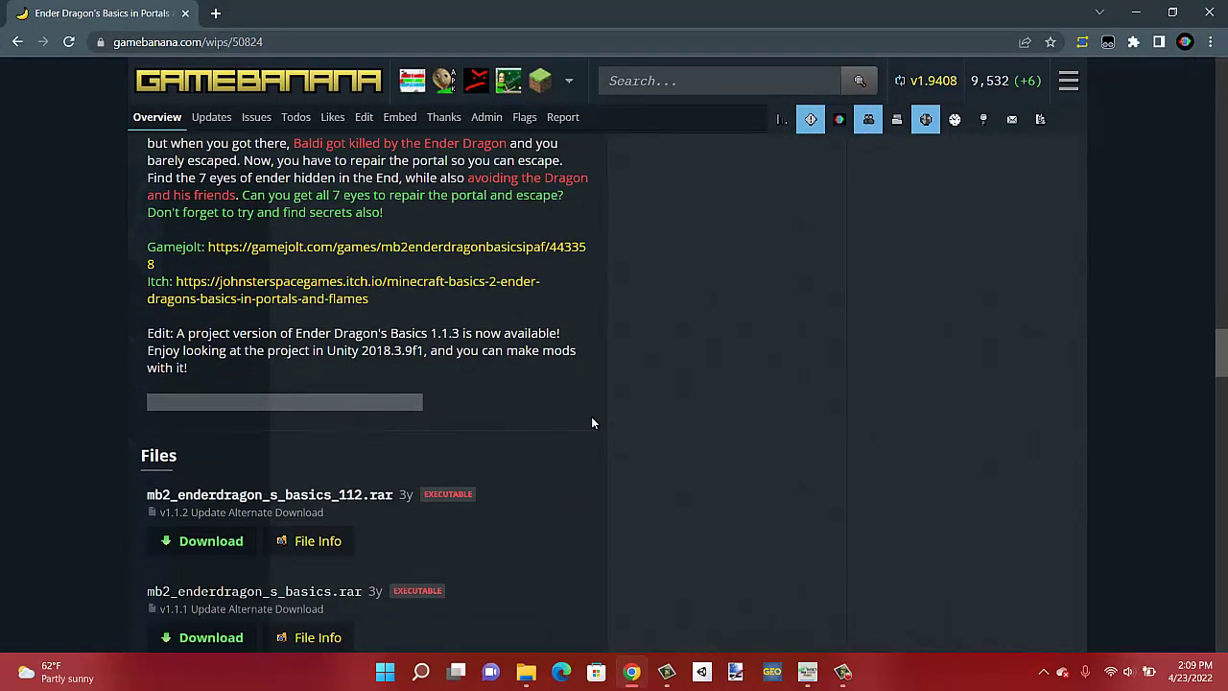
pyautogui.scroll(-1, 751, 404)
pyautogui.scroll(1, 752, 404)
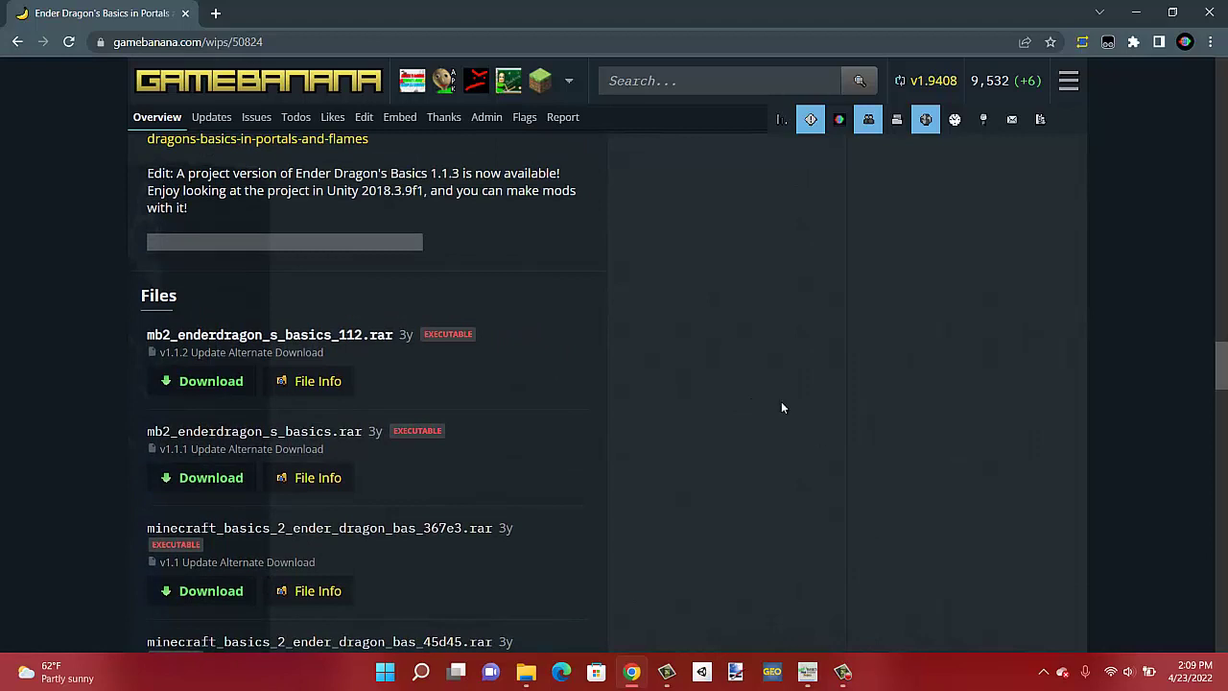
pyautogui.scroll(-3, 537, 386)
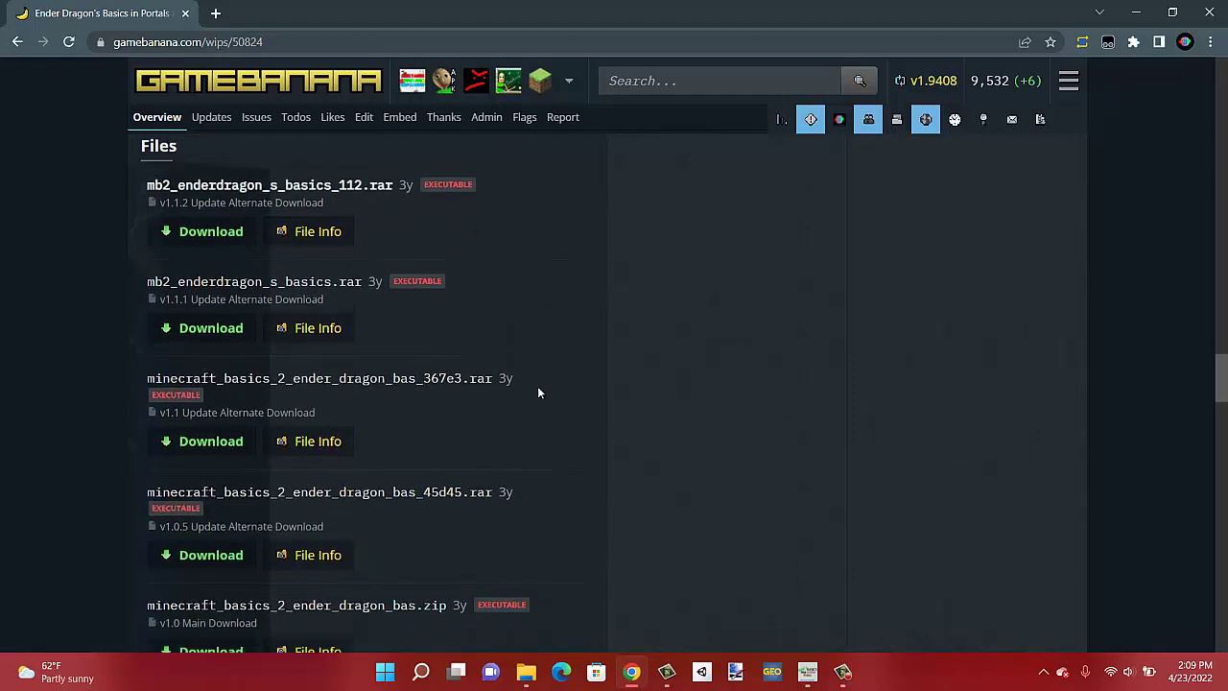
pyautogui.scroll(-1, 537, 386)
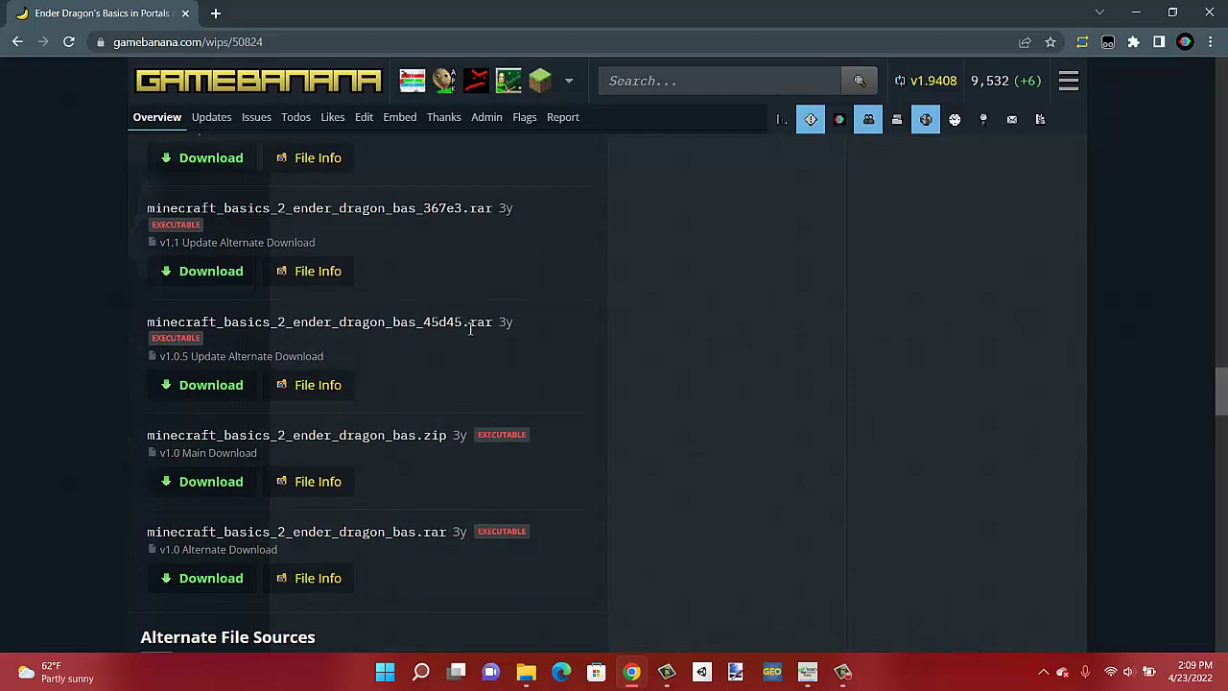
# Open the File Info details for the v1.0 zip
pyautogui.moveTo(470, 329); pyautogui.dragTo(493, 326)
pyautogui.click(547, 378)
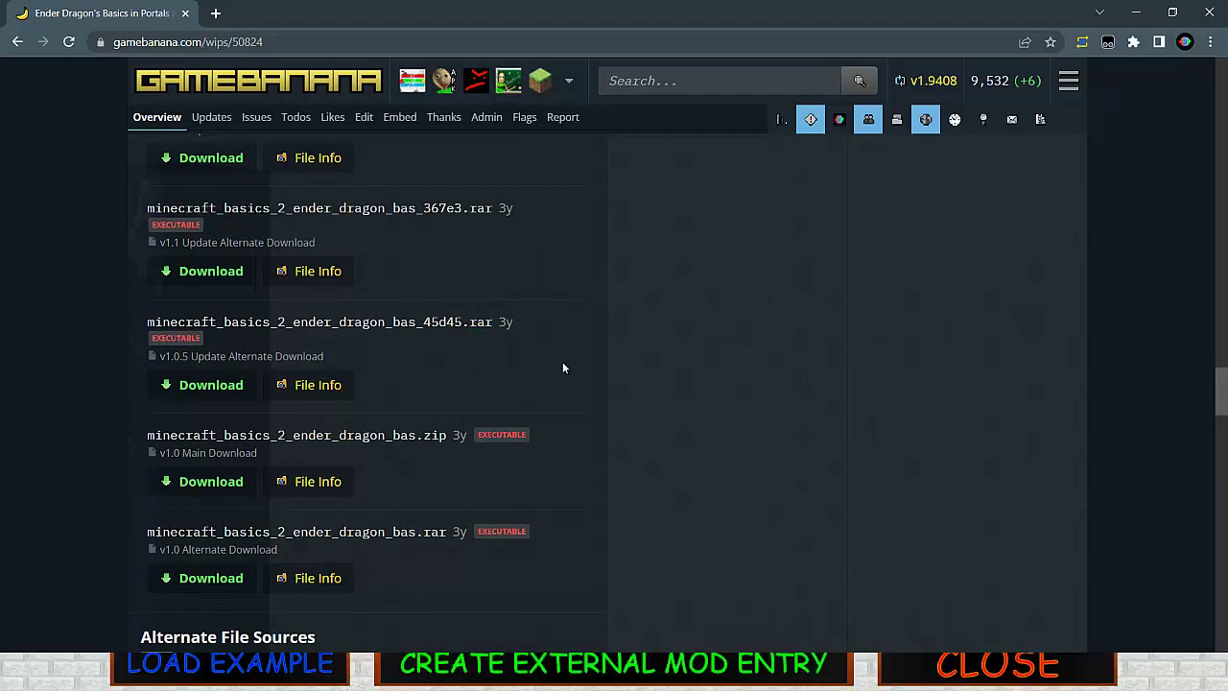
pyautogui.click(327, 483)
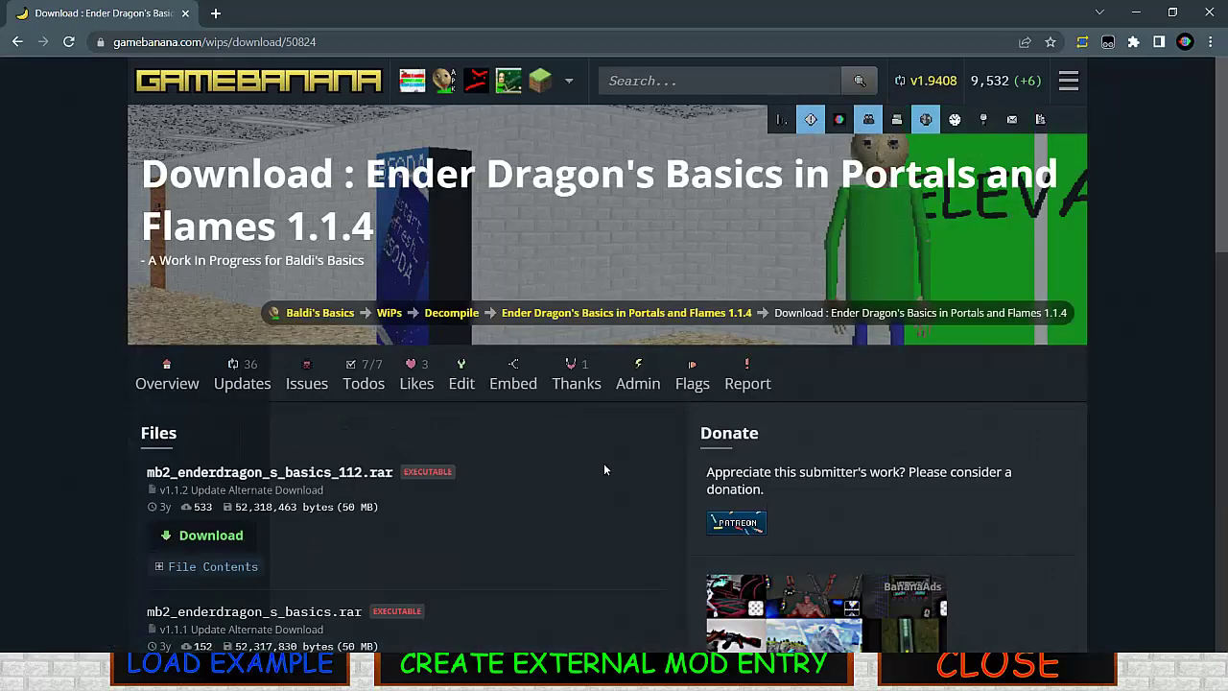
pyautogui.scroll(-7, 604, 469)
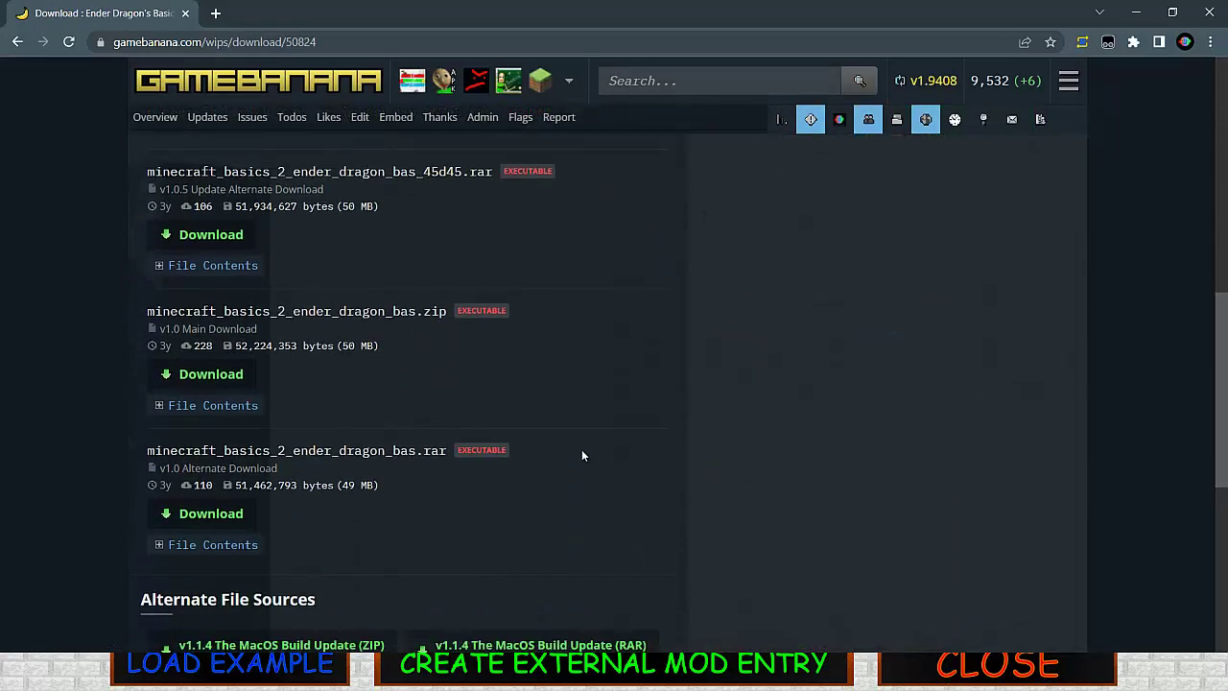
# Copy the v1.0 zip's 50 MB size into the form's File Size field
pyautogui.moveTo(420, 310); pyautogui.dragTo(439, 310)
pyautogui.click(347, 351)
pyautogui.click(573, 358)
pyautogui.moveTo(349, 350); pyautogui.dragTo(347, 349)
pyautogui.click(1136, 13)
pyautogui.click(1046, 185)
pyautogui.write('50')
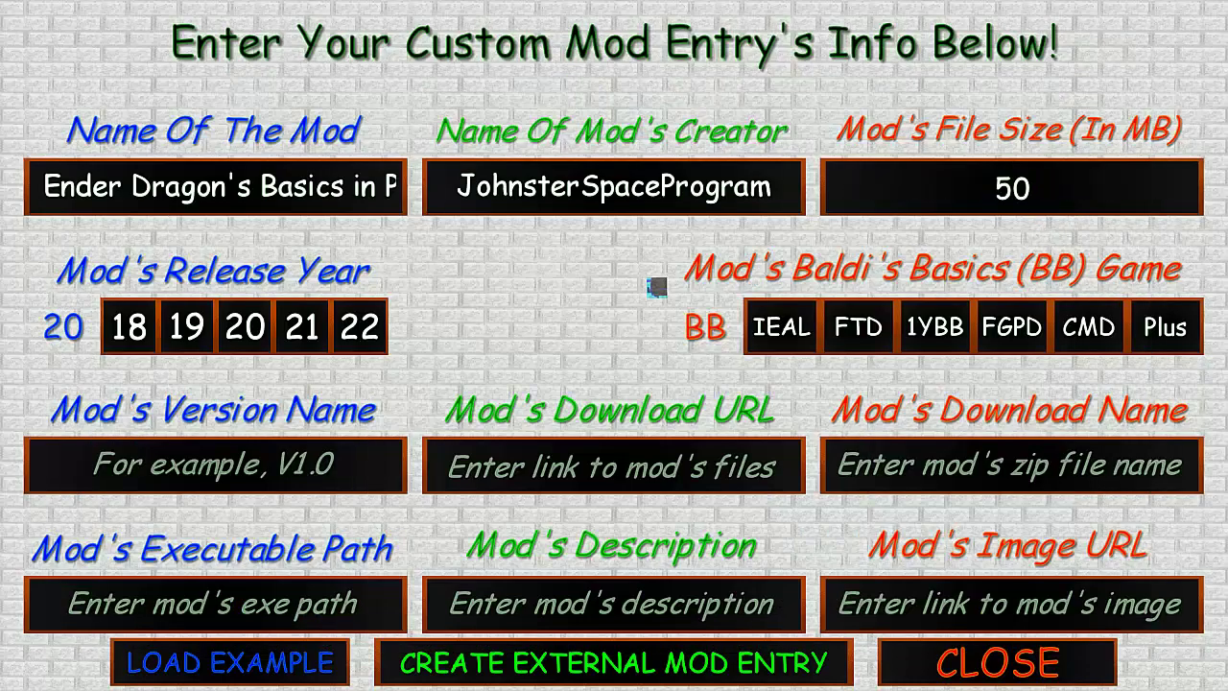
# Check the v1.0 zip's October 2019 upload date on GameBanana, then return to the form
pyautogui.press('super')
pyautogui.click(631, 672)
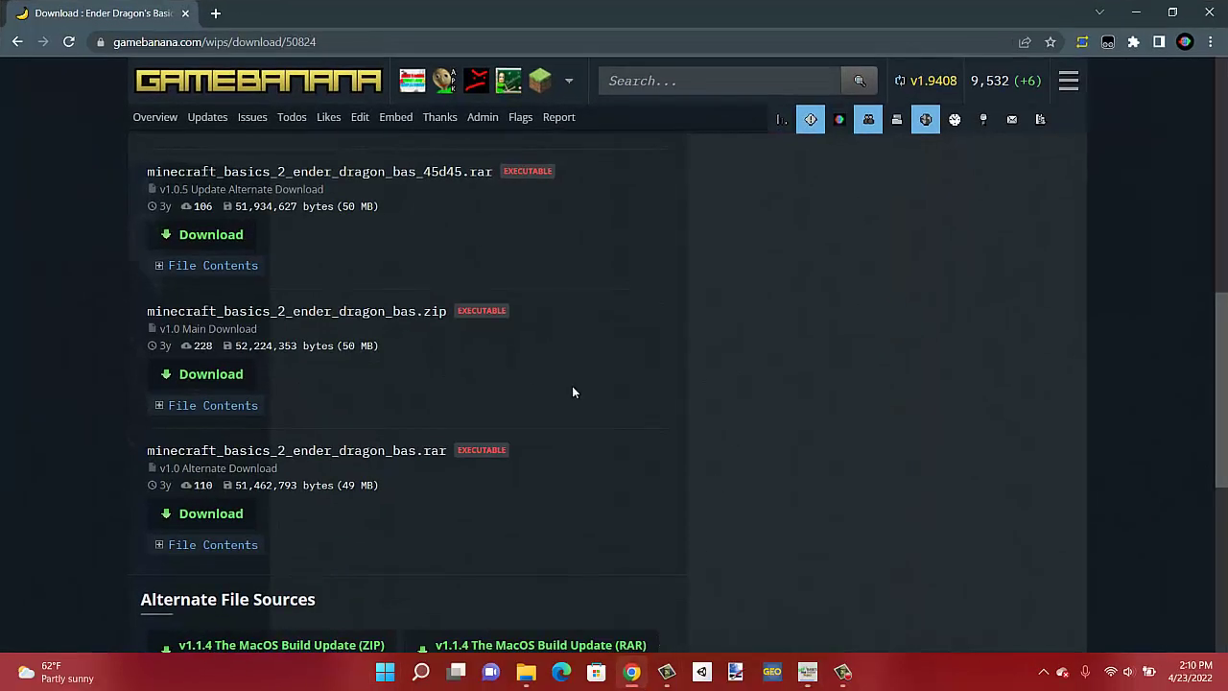
pyautogui.moveTo(166, 348)
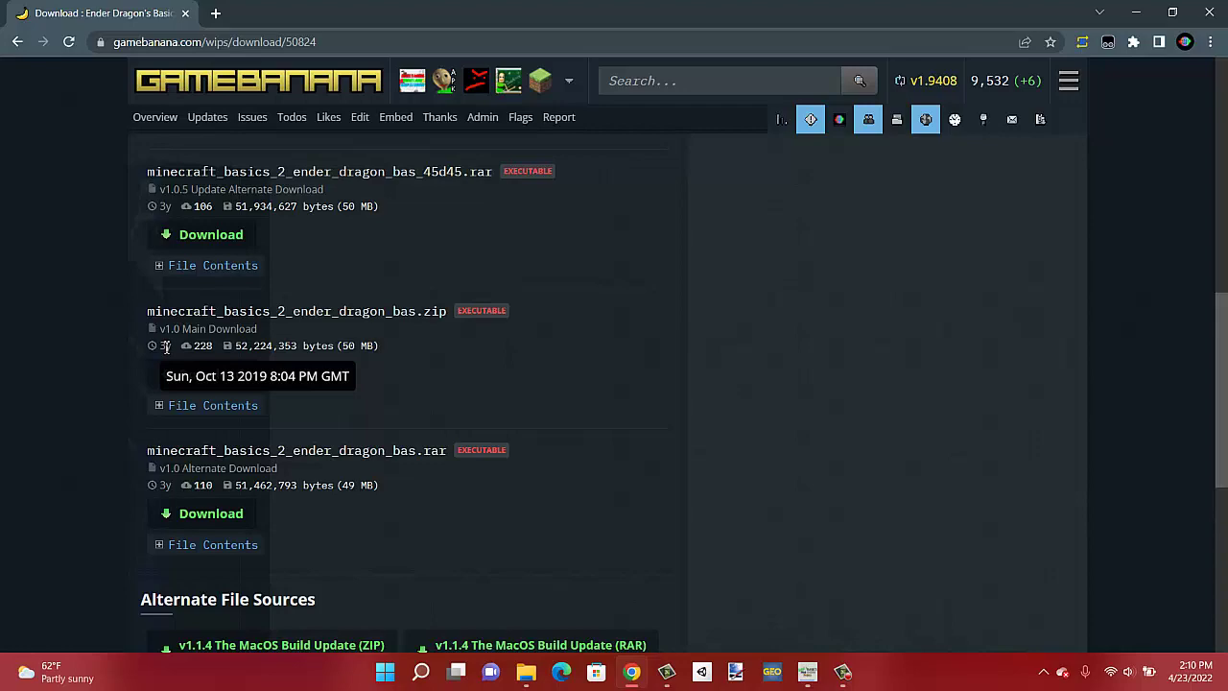
pyautogui.click(1136, 12)
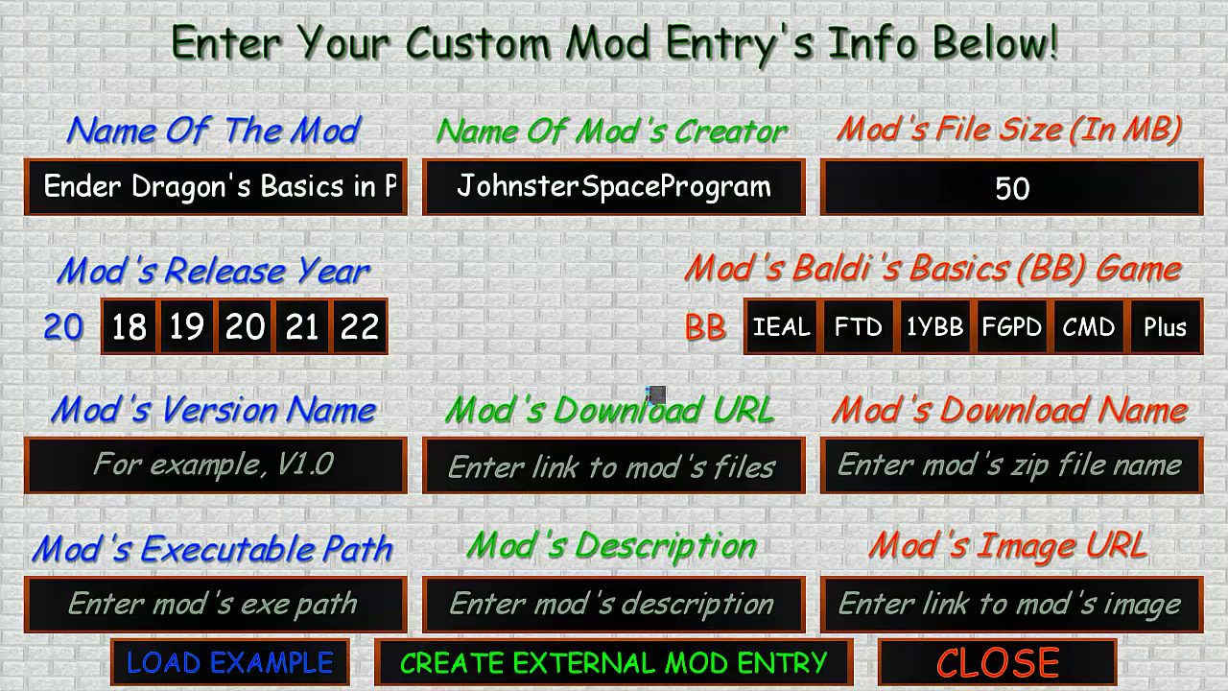
# Pick 2019 as the release year and IEAL as the mod's game
pyautogui.click(194, 336)
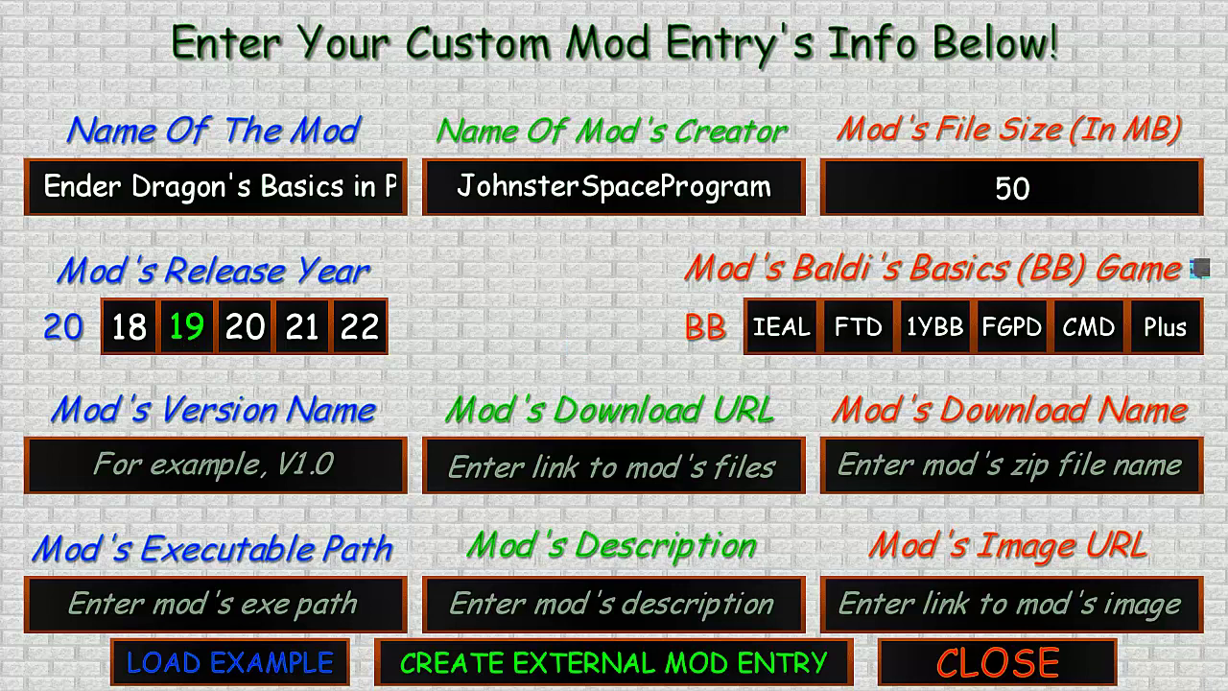
pyautogui.click(804, 326)
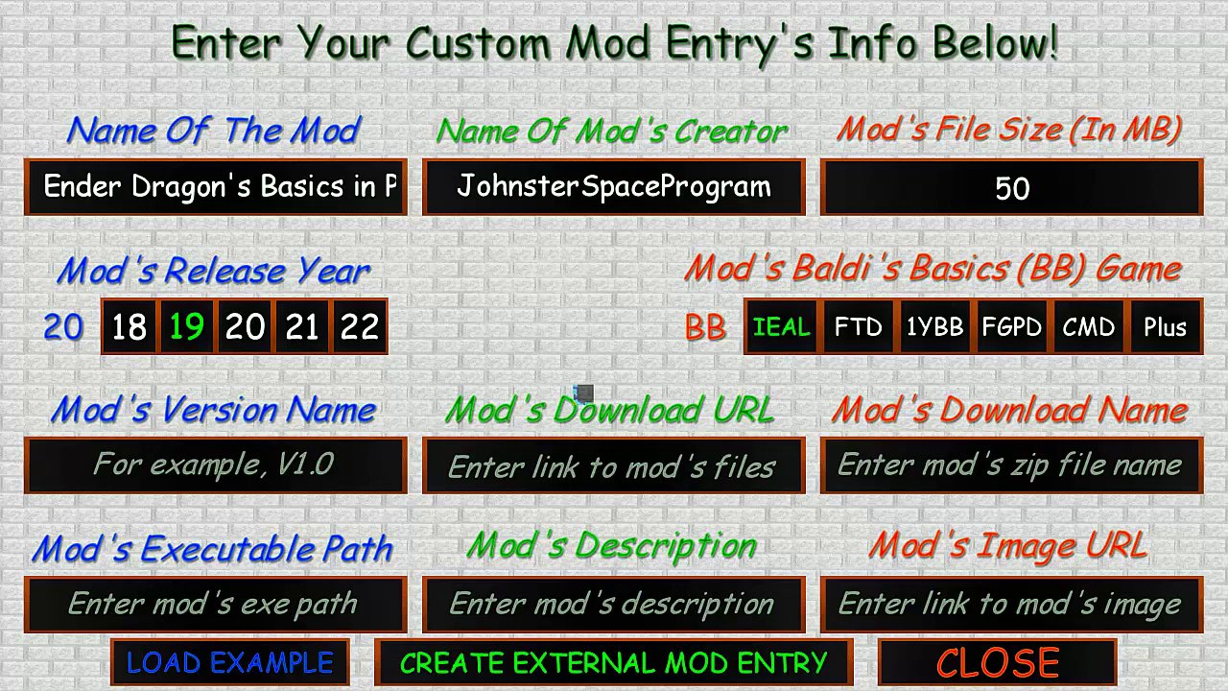
pyautogui.press('super')
pyautogui.click(631, 672)
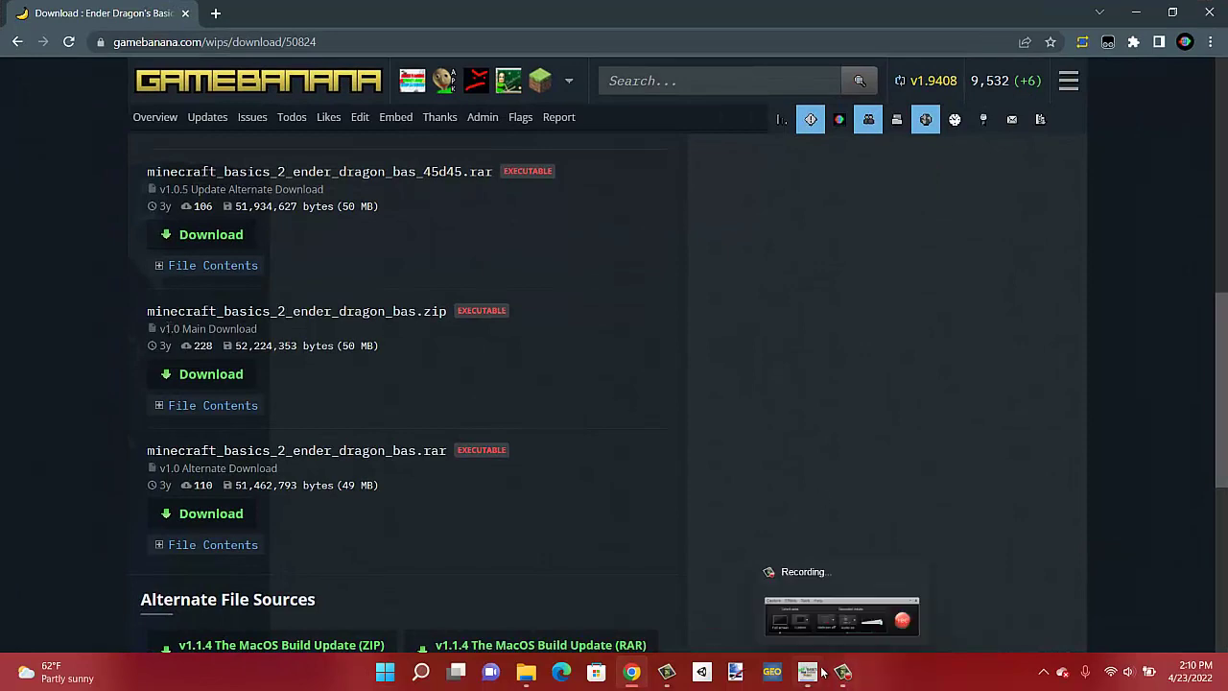
# Enter V1.0 as the mod's version name
pyautogui.click(774, 583)
pyautogui.write('V1/0')
pyautogui.press('BackSpace')
pyautogui.press('BackSpace')
pyautogui.write('.0')
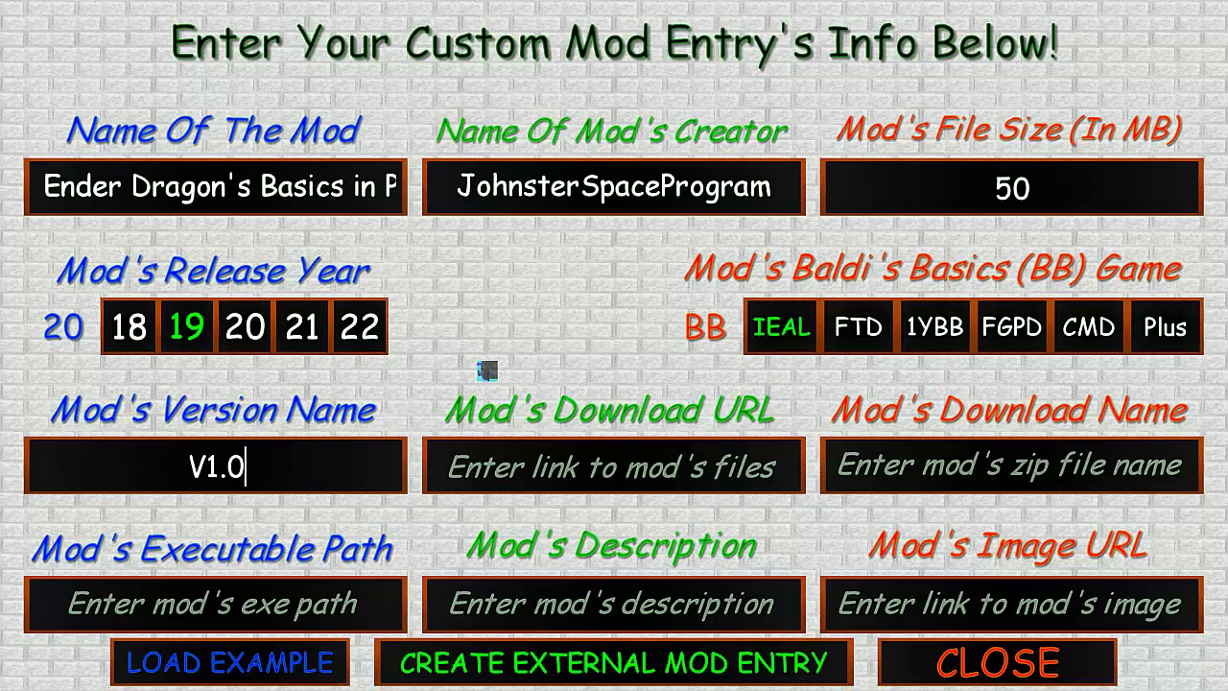
# Select the Download URL field, then bring GameBanana's download page back up
pyautogui.click(645, 485)
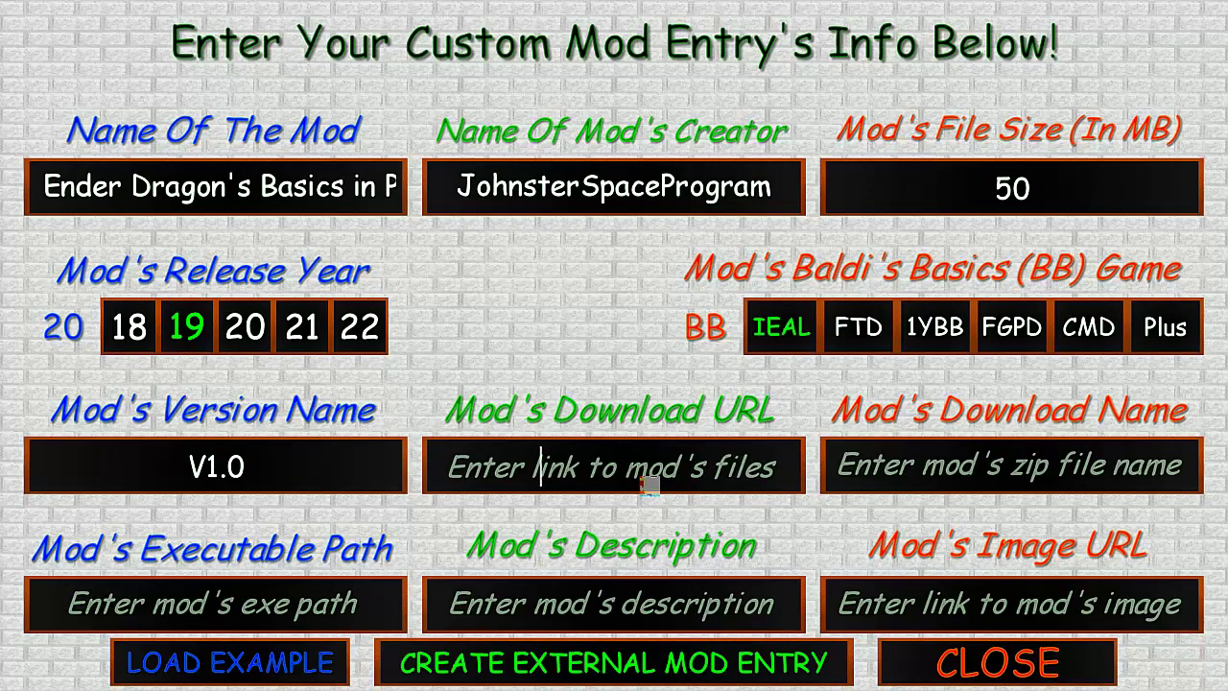
pyautogui.press('super')
pyautogui.click(631, 671)
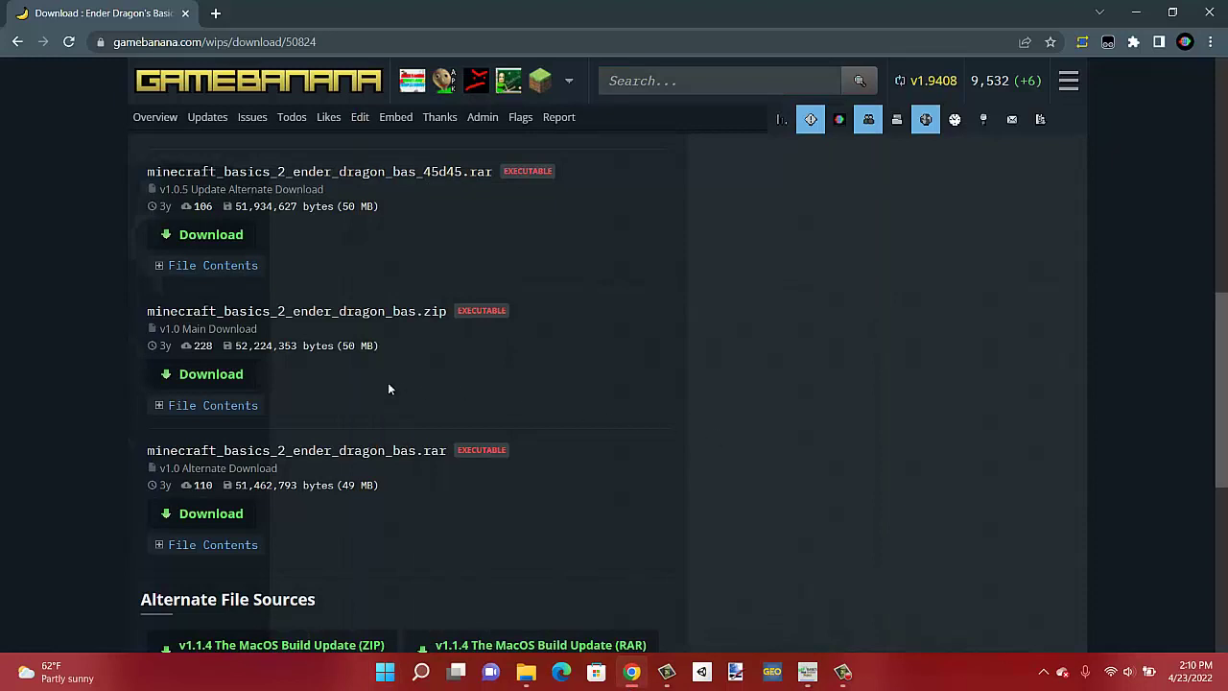
# Copy the v1.0 zip's download link and paste it into Download URL
pyautogui.rightClick(231, 379)
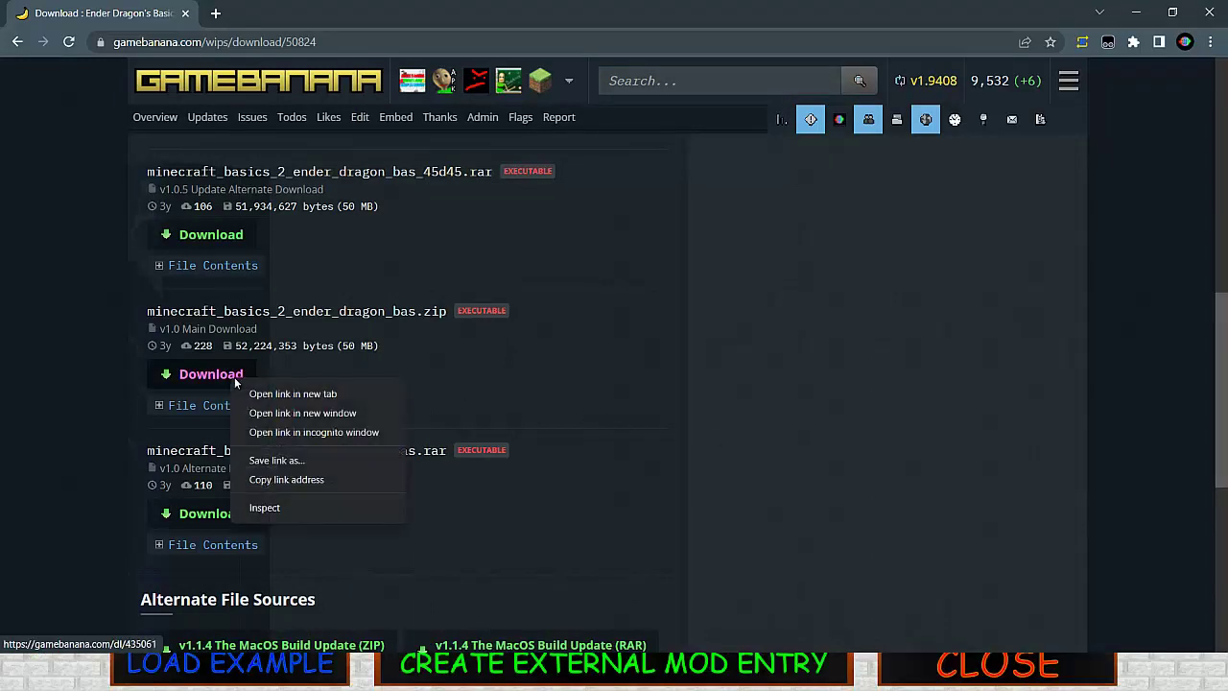
pyautogui.click(288, 478)
pyautogui.click(1136, 13)
pyautogui.click(542, 466)
pyautogui.hotkey('ctrl', 'v')
# Review the pasted URL from its start, then move to the Download Name field
pyautogui.hotkey('shift', 'Home')
pyautogui.press('Left')
pyautogui.click(1021, 468)
pyautogui.click(709, 472)
pyautogui.press('Left')
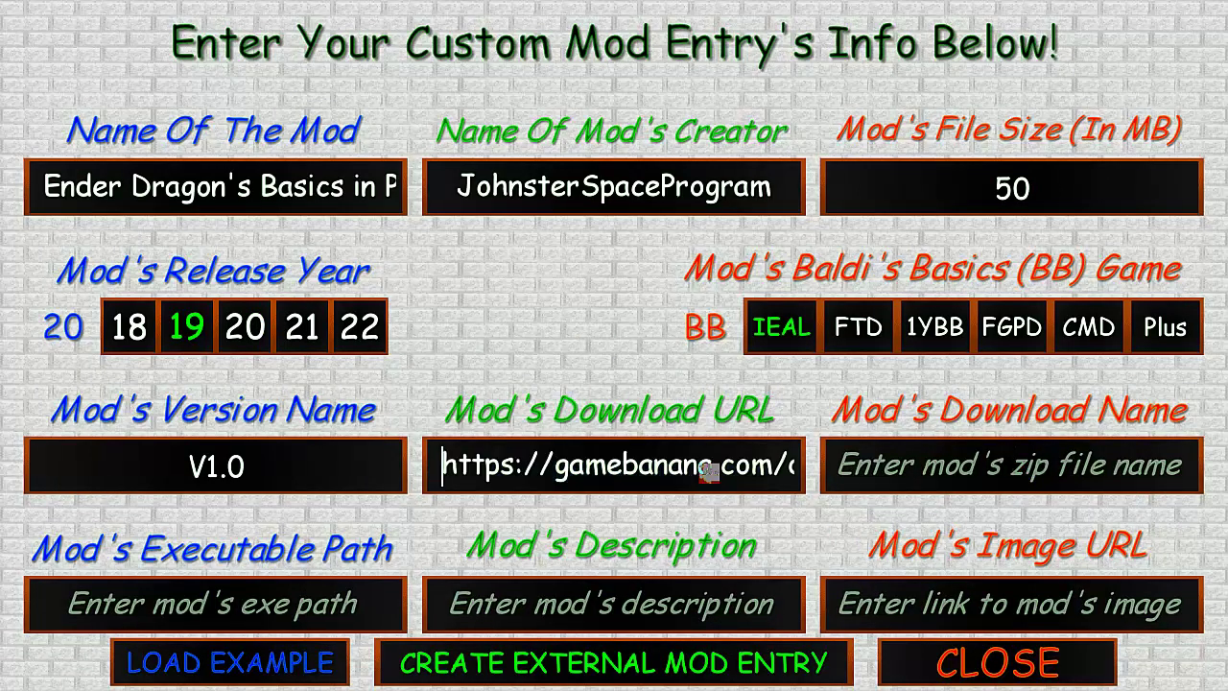
pyautogui.click(1022, 469)
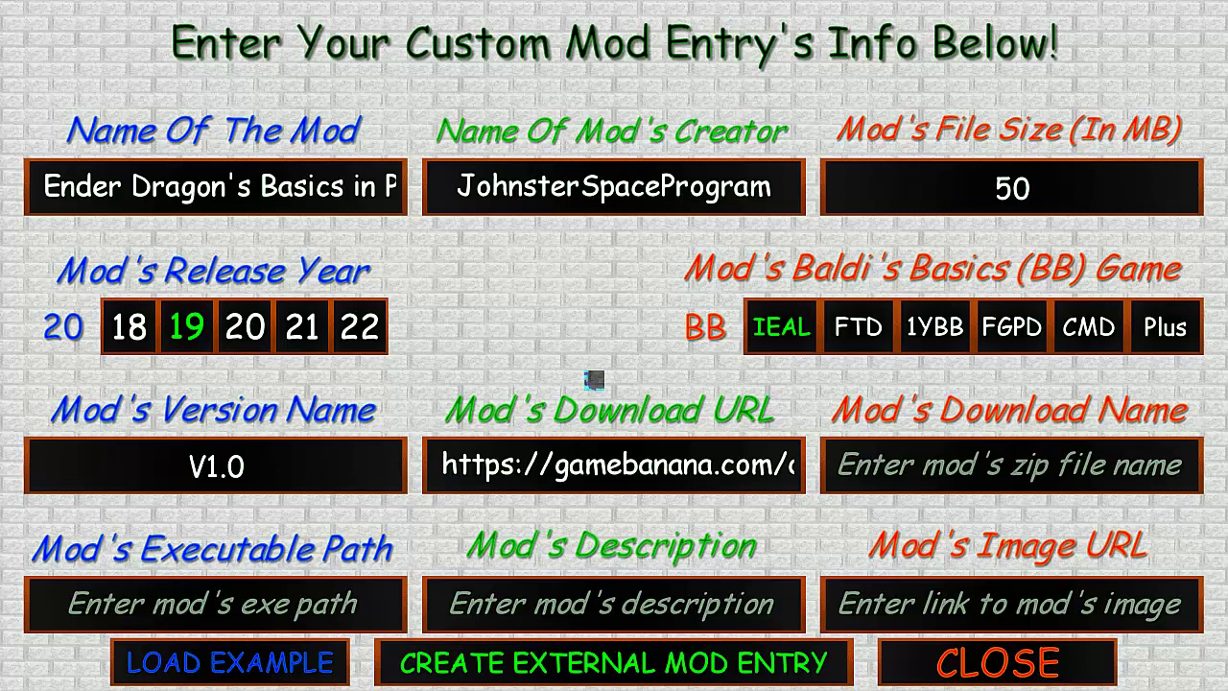
# Type 'Ender Dragon's Basics' as the download name, then select the Executable Path field
pyautogui.write('ED')
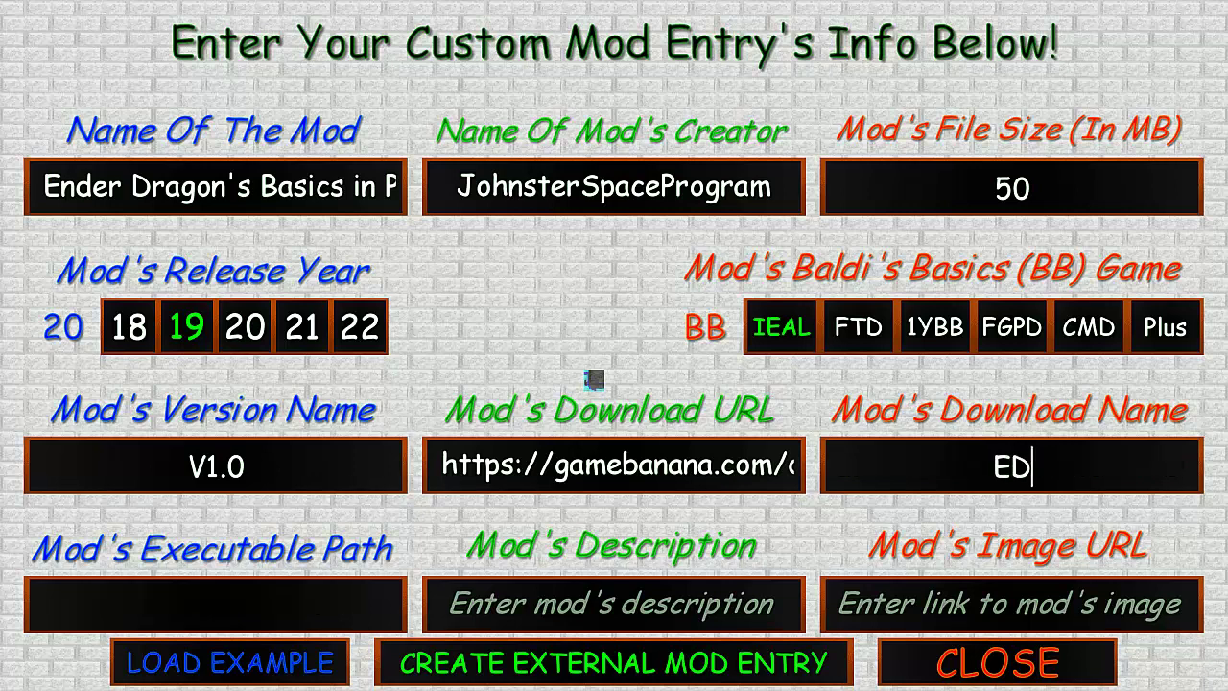
pyautogui.write('BIP')
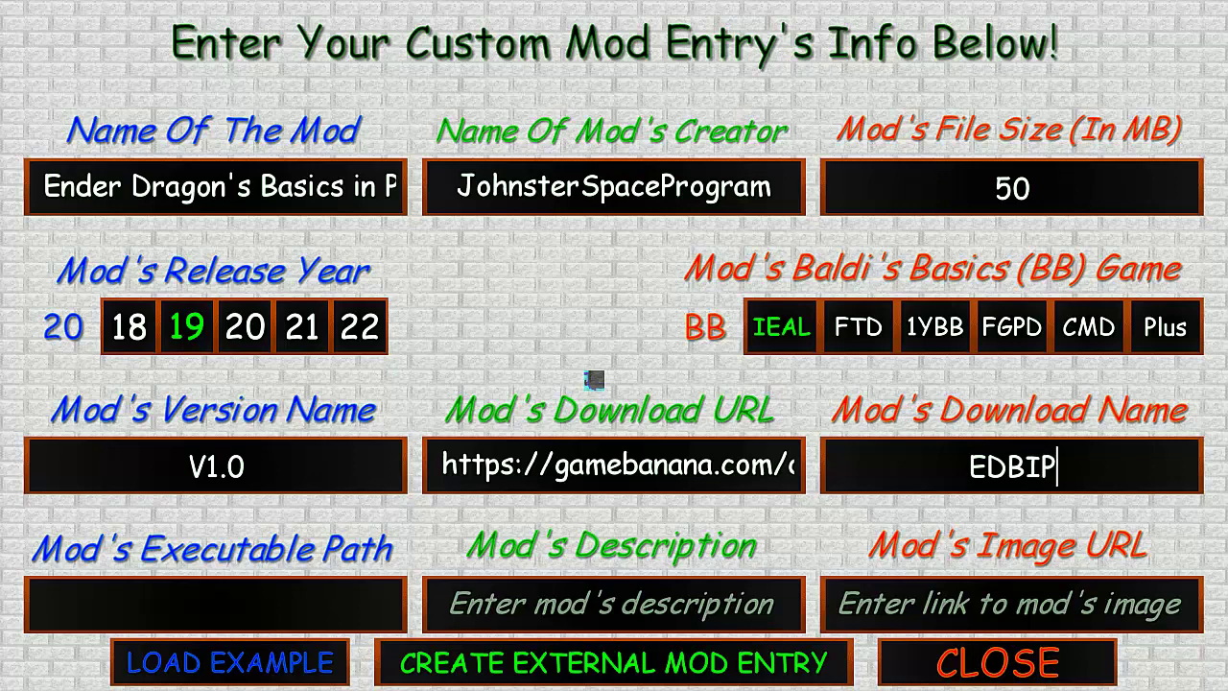
pyautogui.write('AF')
pyautogui.press('BackSpace')
pyautogui.press('BackSpace')
pyautogui.press('BackSpace')
pyautogui.press('BackSpace')
pyautogui.press('BackSpace')
pyautogui.press('BackSpace')
pyautogui.press('BackSpace')
pyautogui.write('End')
pyautogui.press('BackSpace')
pyautogui.press('BackSpace')
pyautogui.press('BackSpace')
pyautogui.write('E')
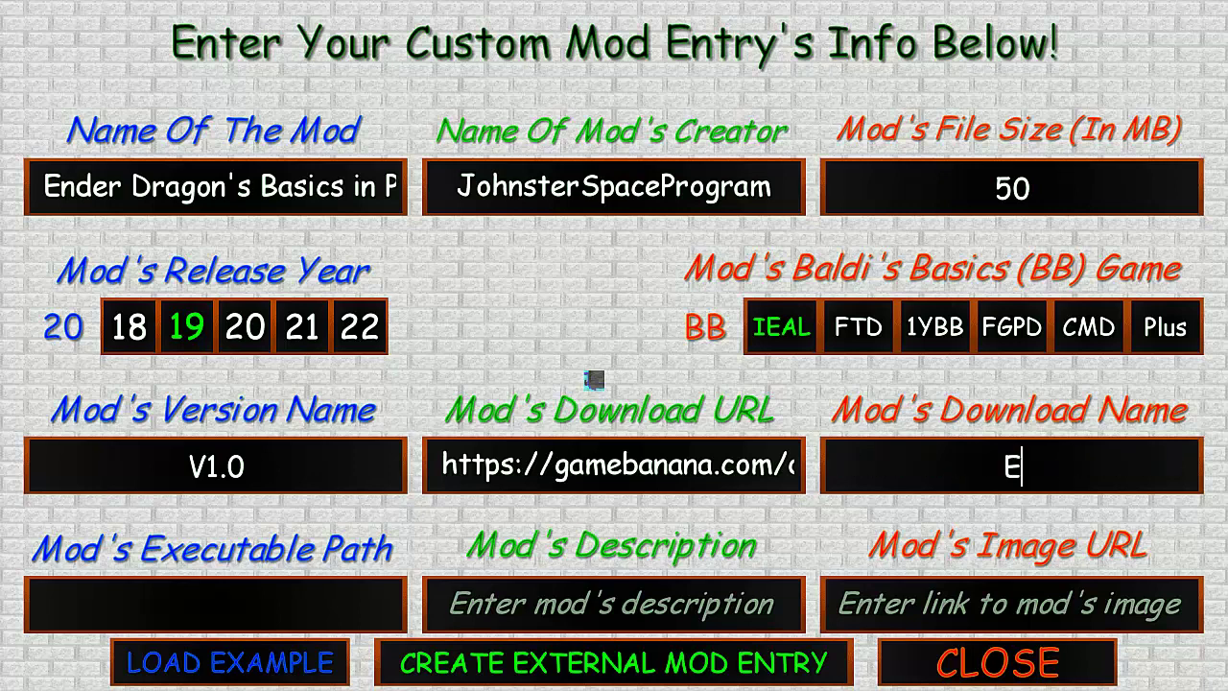
pyautogui.write("nder Dragon's Basics")
pyautogui.click(250, 592)
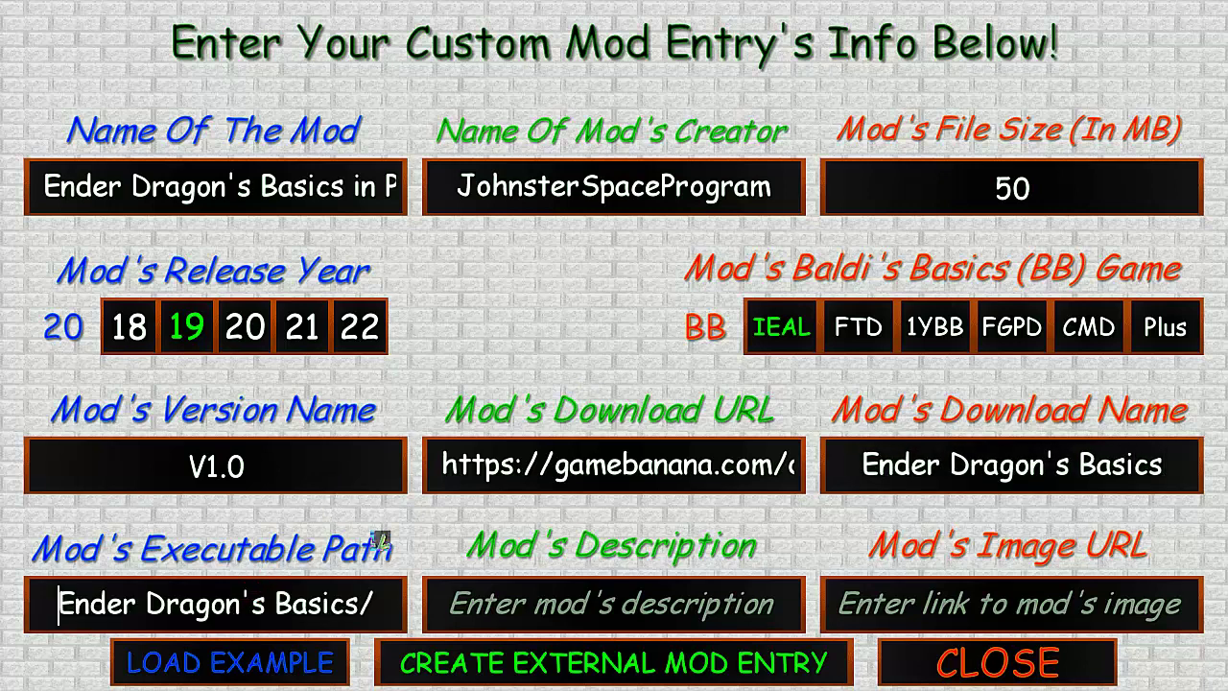
# Open the v1.0 zip's raw file list and select the game exe's path
pyautogui.click(389, 612)
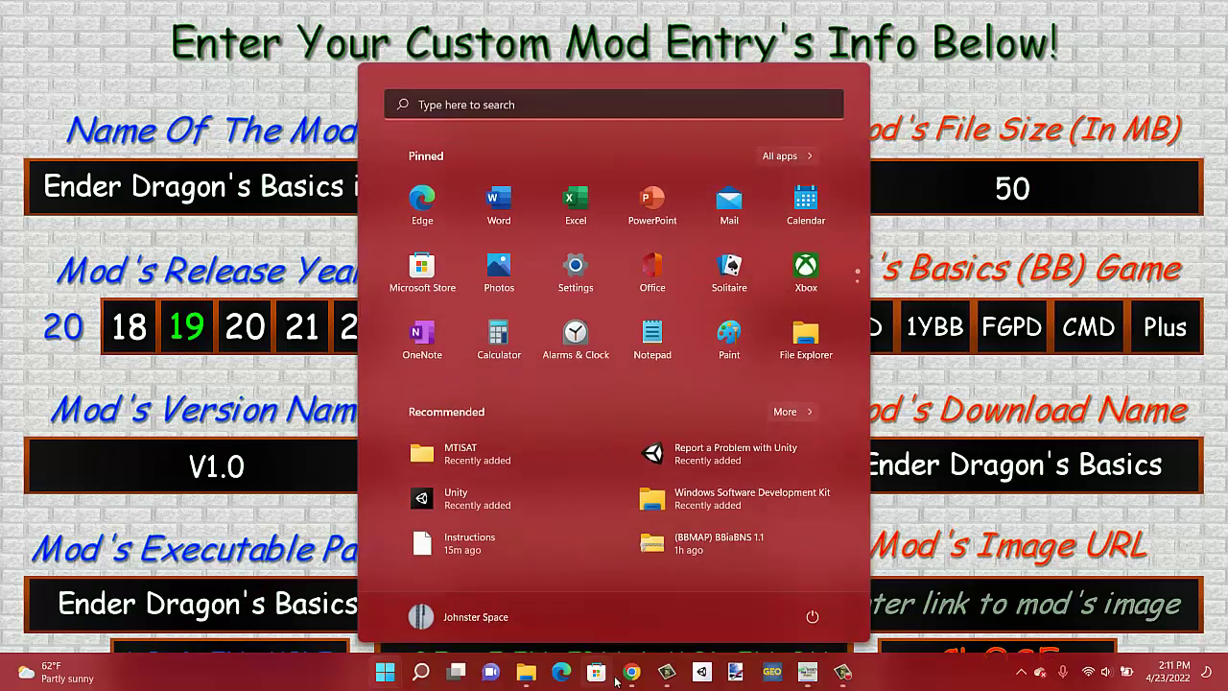
pyautogui.click(632, 671)
pyautogui.click(227, 411)
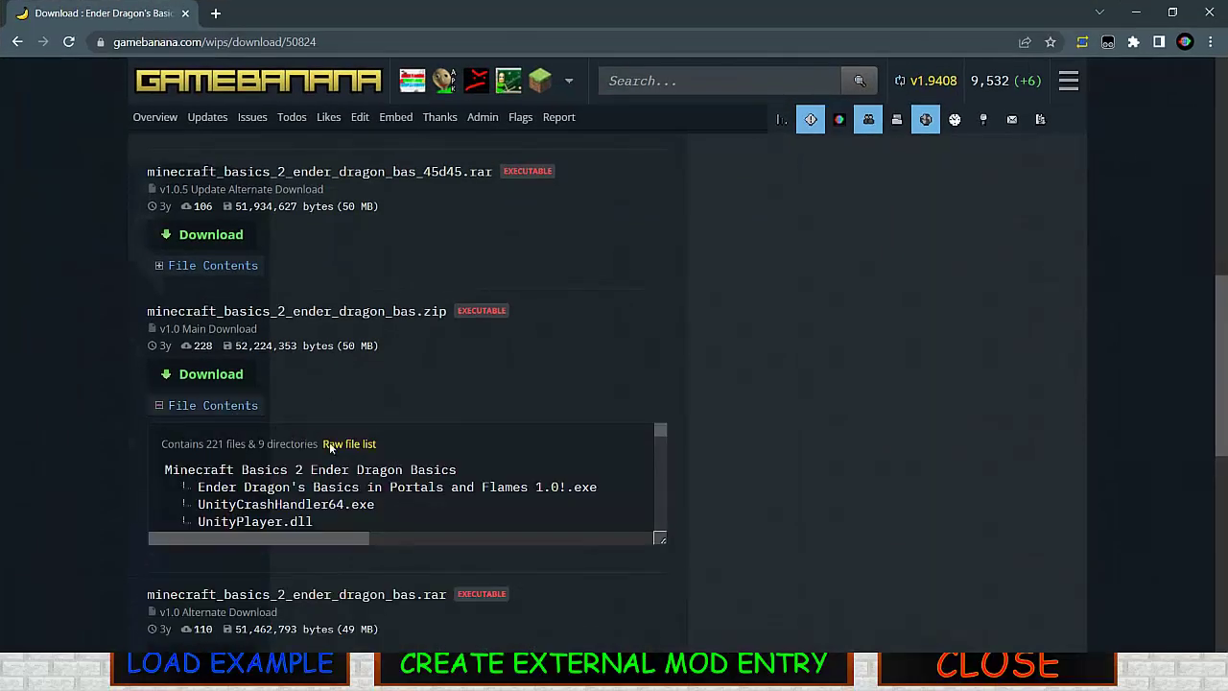
pyautogui.click(350, 445)
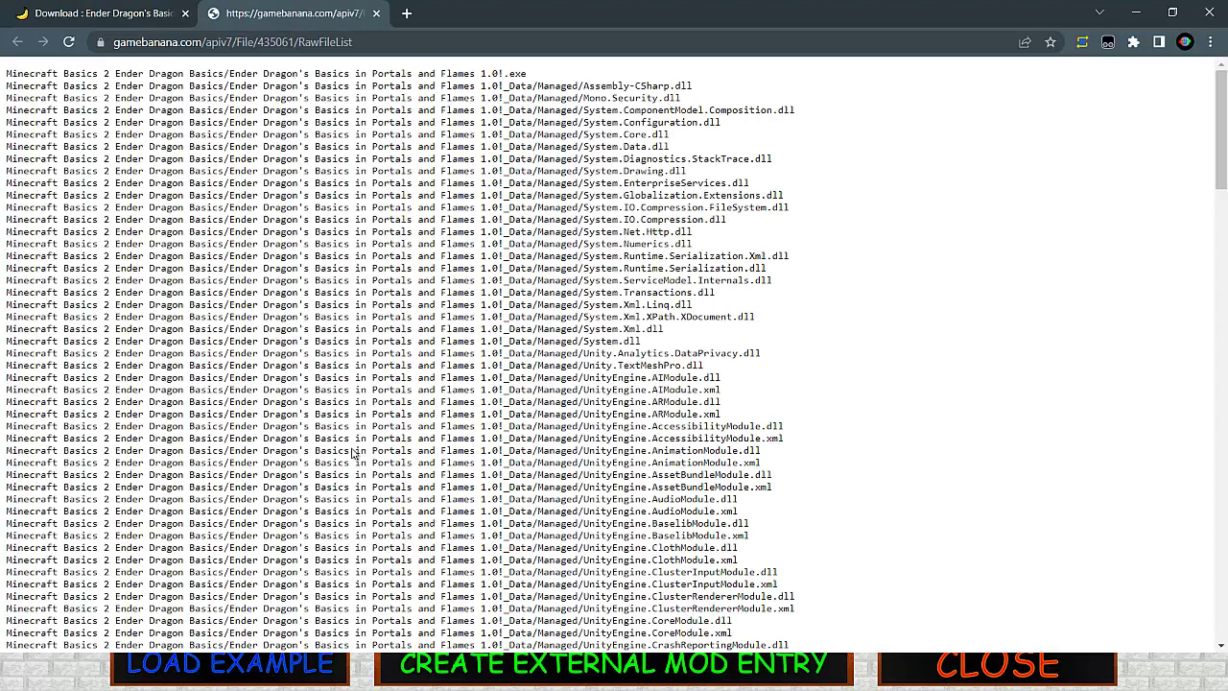
pyautogui.moveTo(6, 77); pyautogui.dragTo(530, 78)
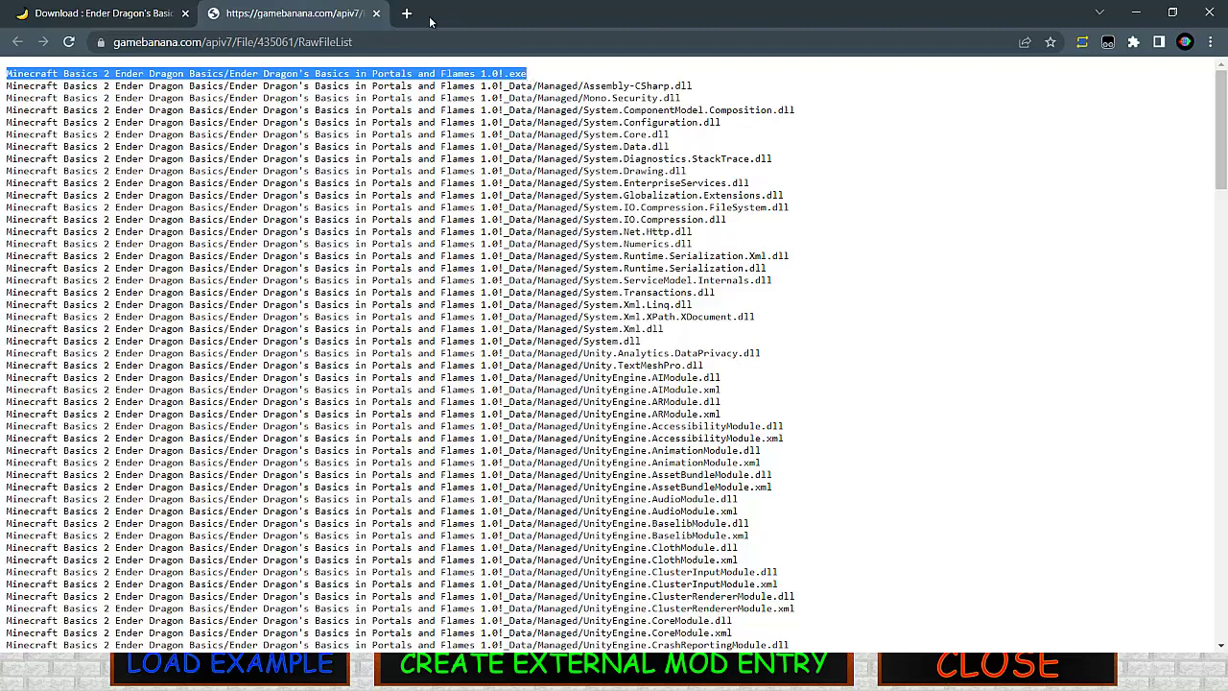
# Paste the path ending 'Ender Dragon's Basics in Portals and Flames 1.0!.exe' into Executable Path
pyautogui.click(376, 13)
pyautogui.click(1136, 13)
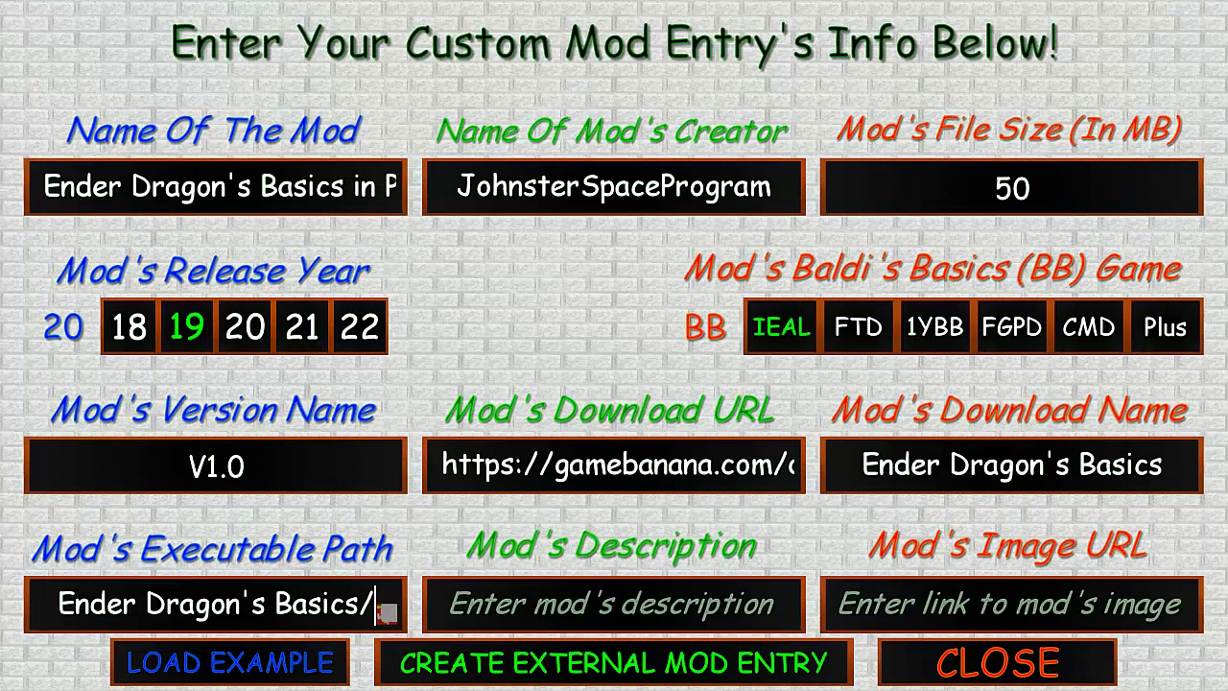
pyautogui.hotkey('ctrl', 'v')
pyautogui.click(506, 607)
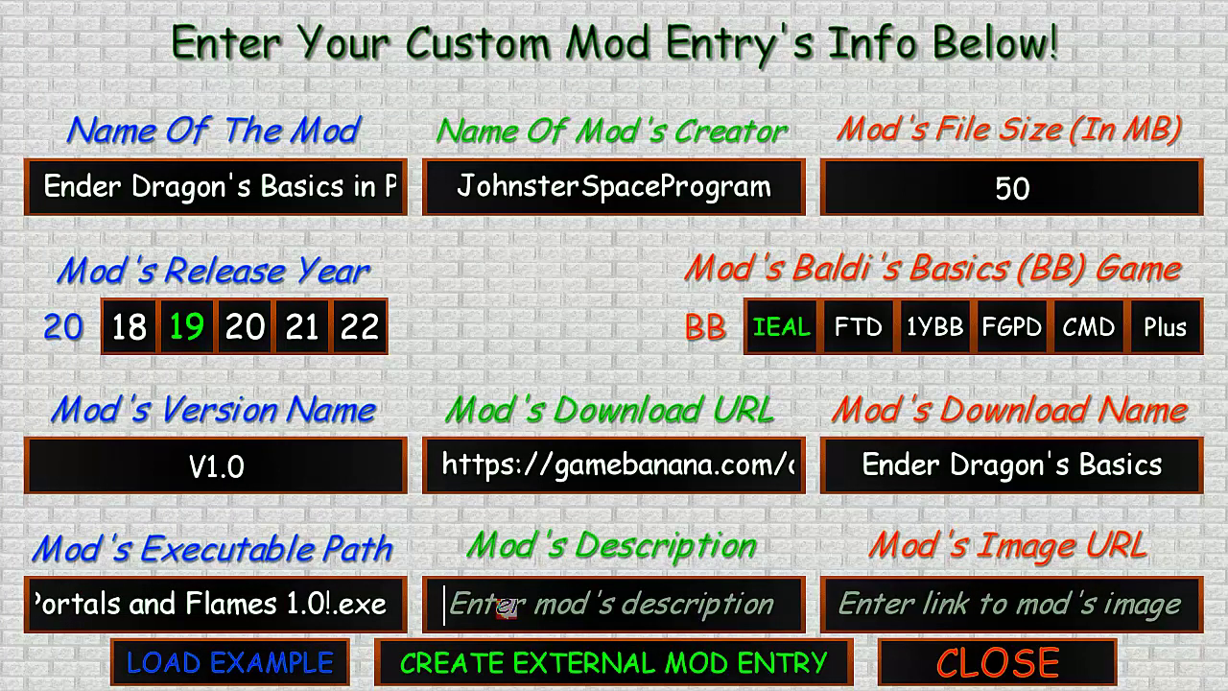
pyautogui.click(369, 603)
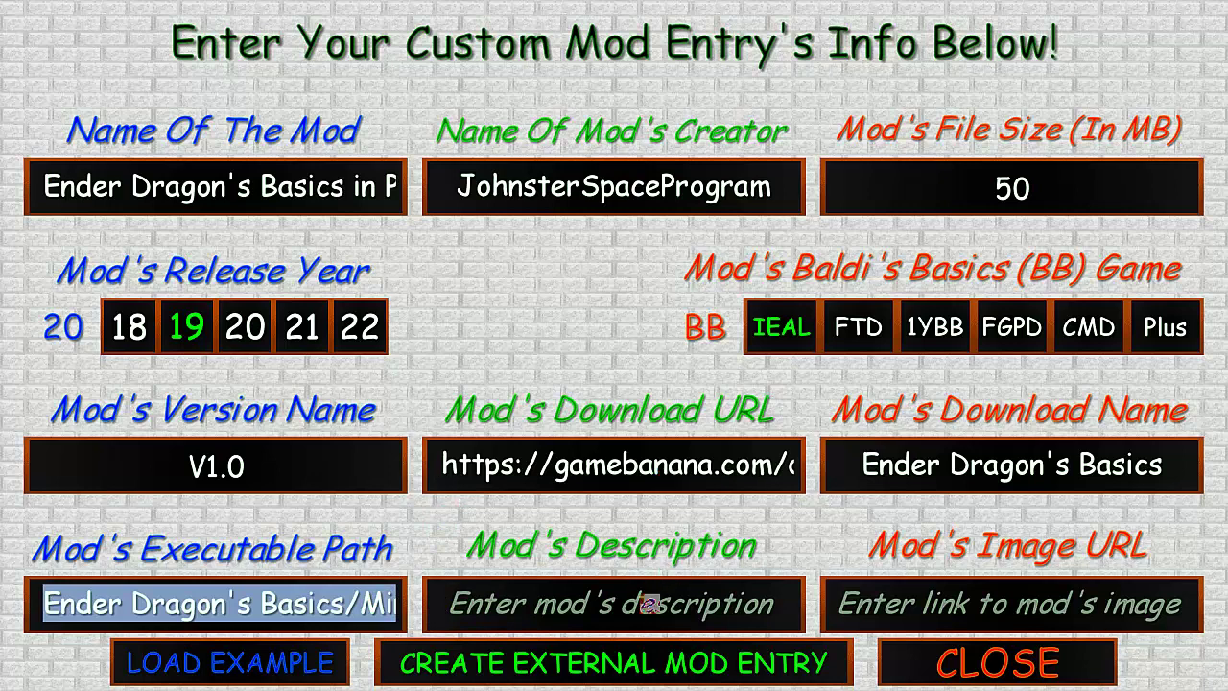